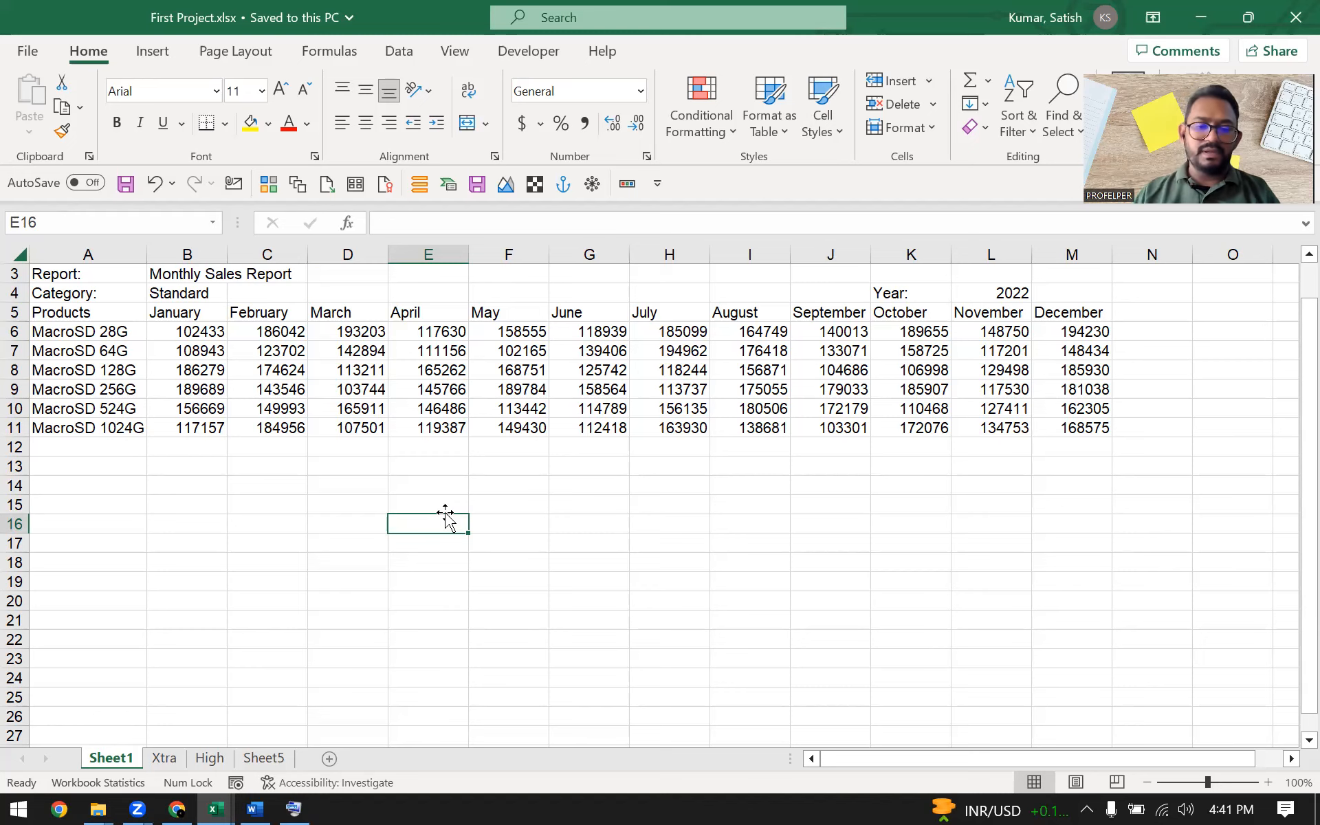
{"action": "left_click", "coordinate": [294, 536]}
{"action": "left_click", "coordinate": [536, 529]}
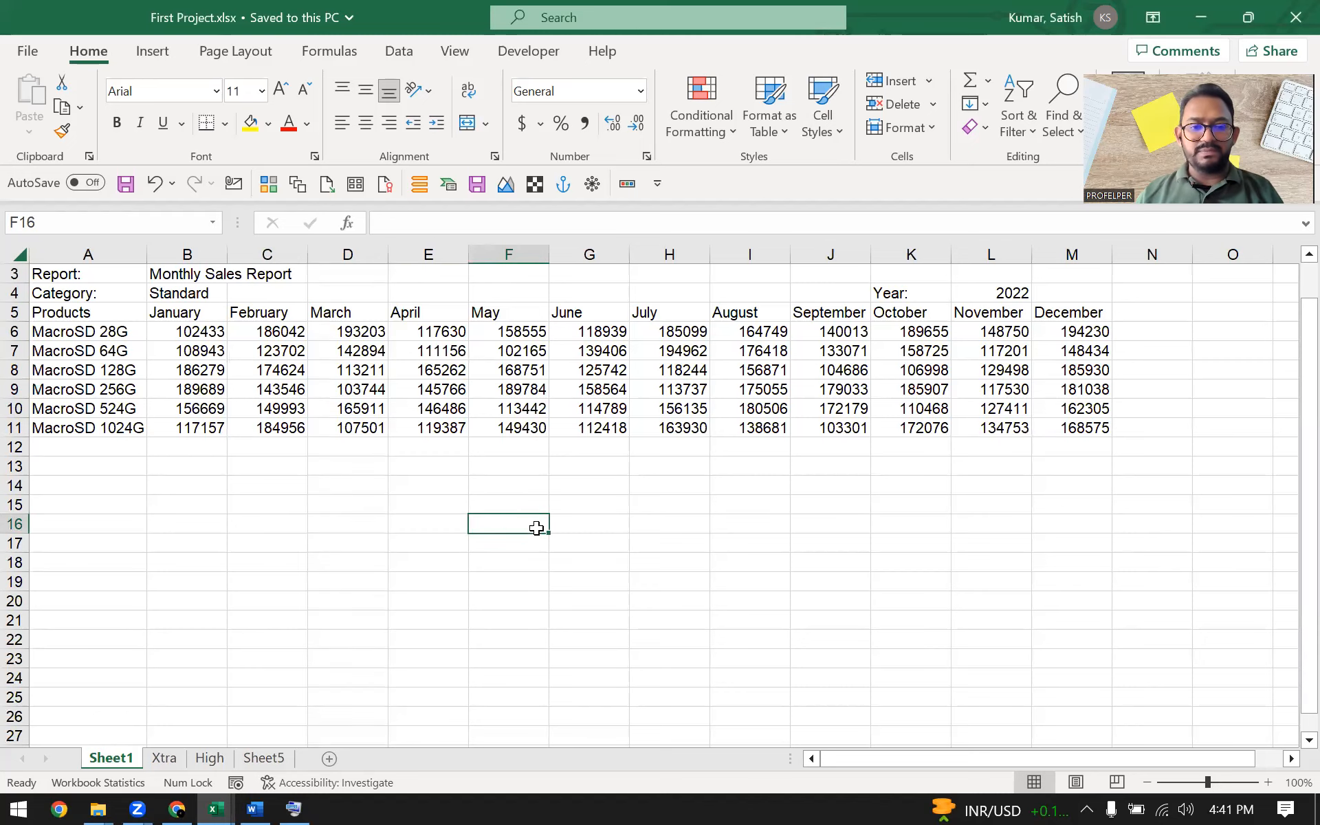
{"action": "scroll", "coordinate": [536, 528], "scroll_direction": "up", "scroll_amount": 1}
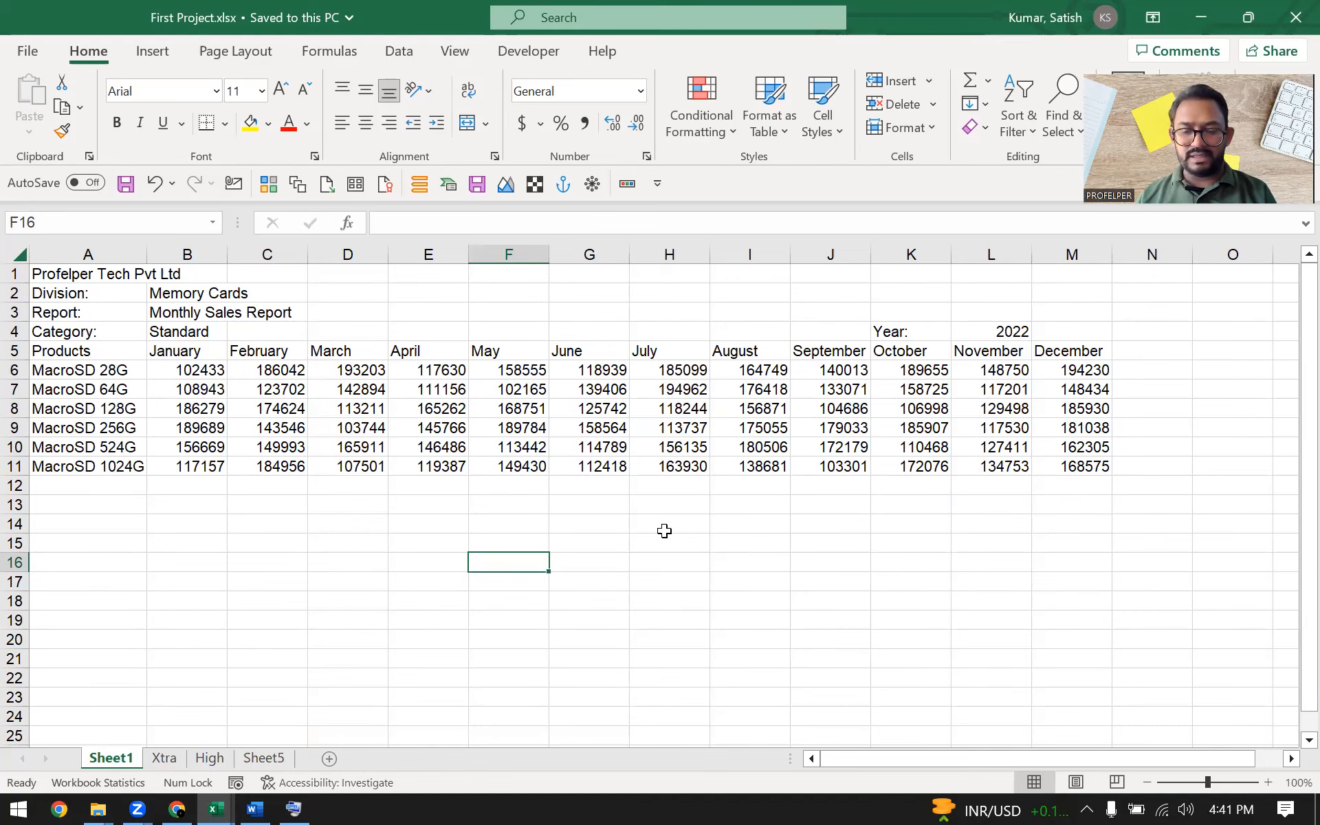
Select the whole monthly sales table from Products through December, rows 5 to 11
{"action": "left_click", "coordinate": [237, 535]}
{"action": "left_click_drag", "start_coordinate": [69, 354], "coordinate": [1083, 467]}
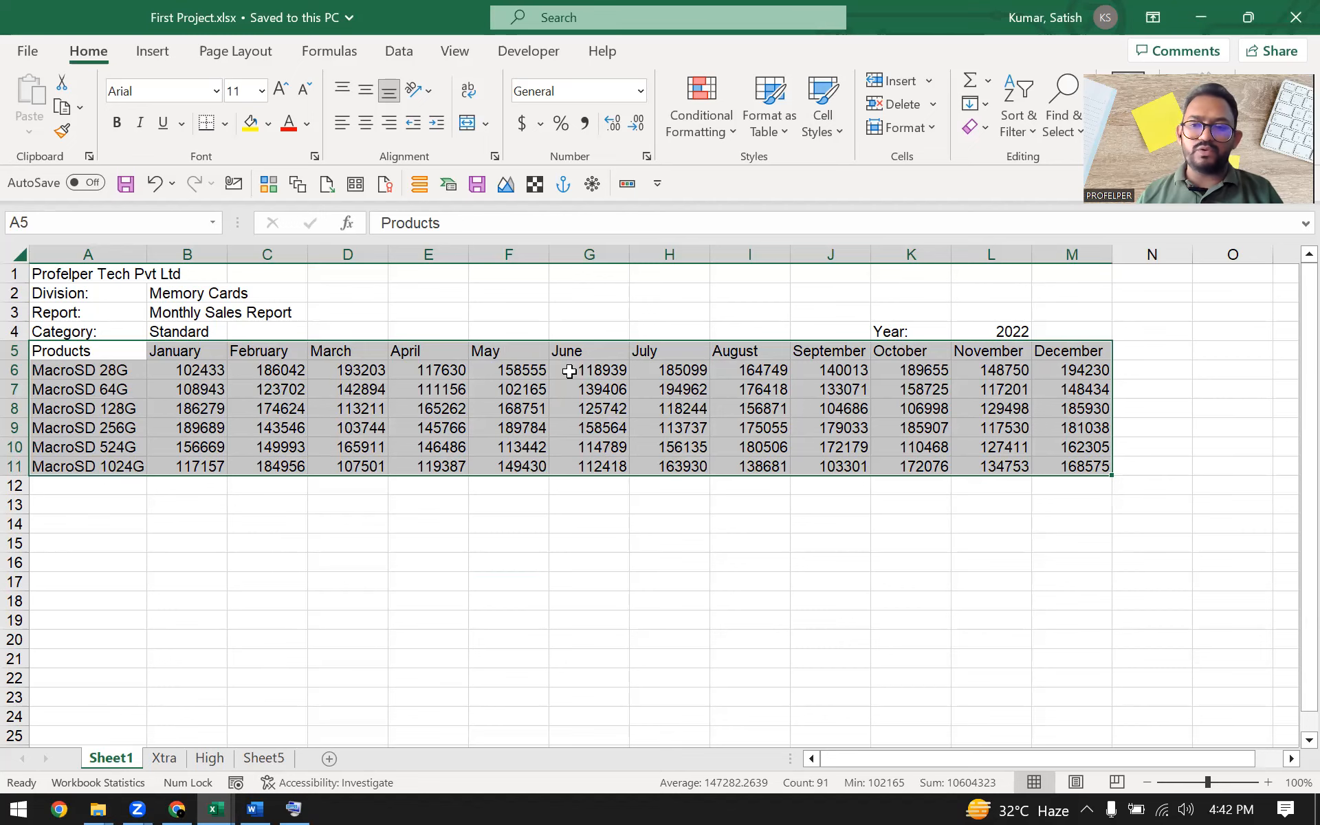
{"action": "left_click", "coordinate": [294, 807]}
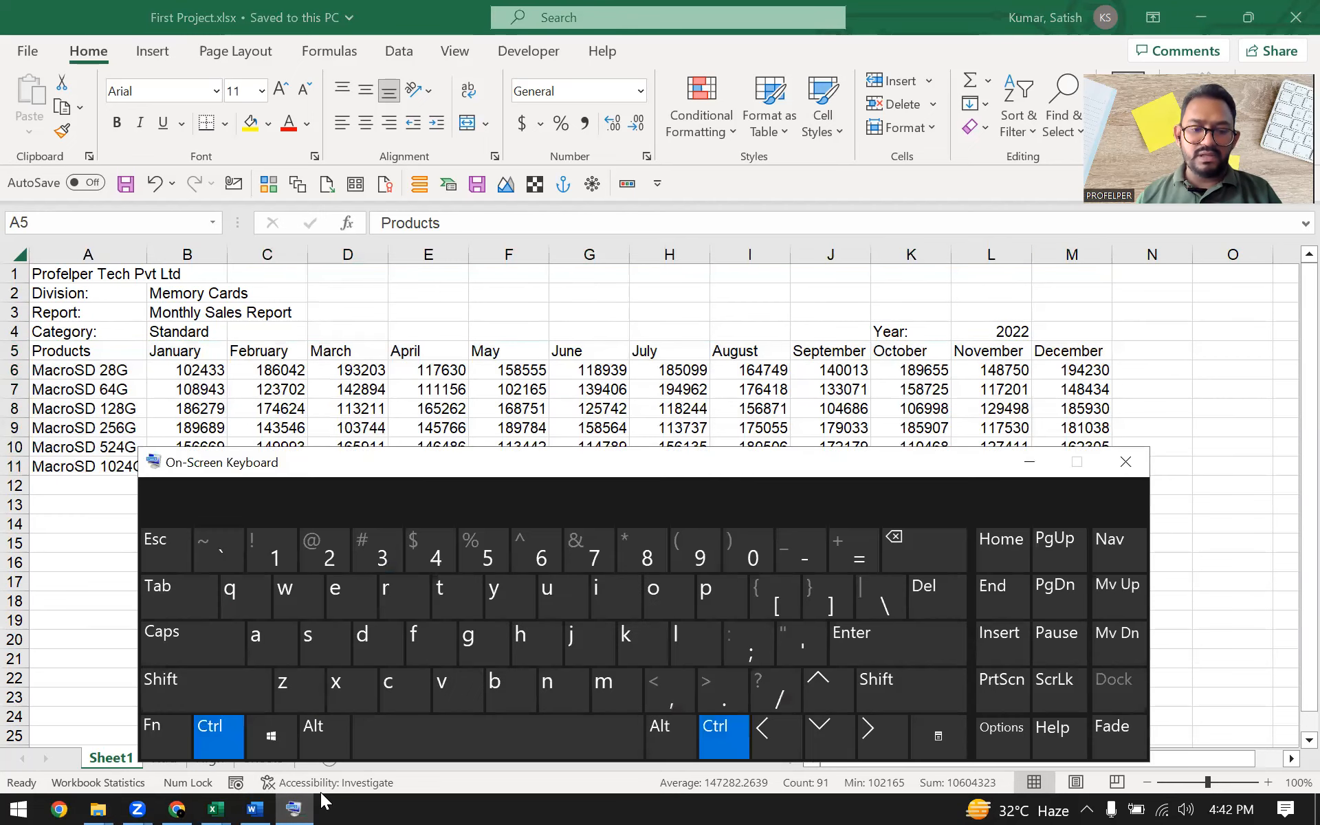
{"action": "key", "text": "ctrl"}
{"action": "key", "text": "ctrl"}
{"action": "key", "text": "ctrl"}
{"action": "key", "text": "ctrl"}
{"action": "key", "text": "ctrl"}
{"action": "key", "text": "ctrl"}
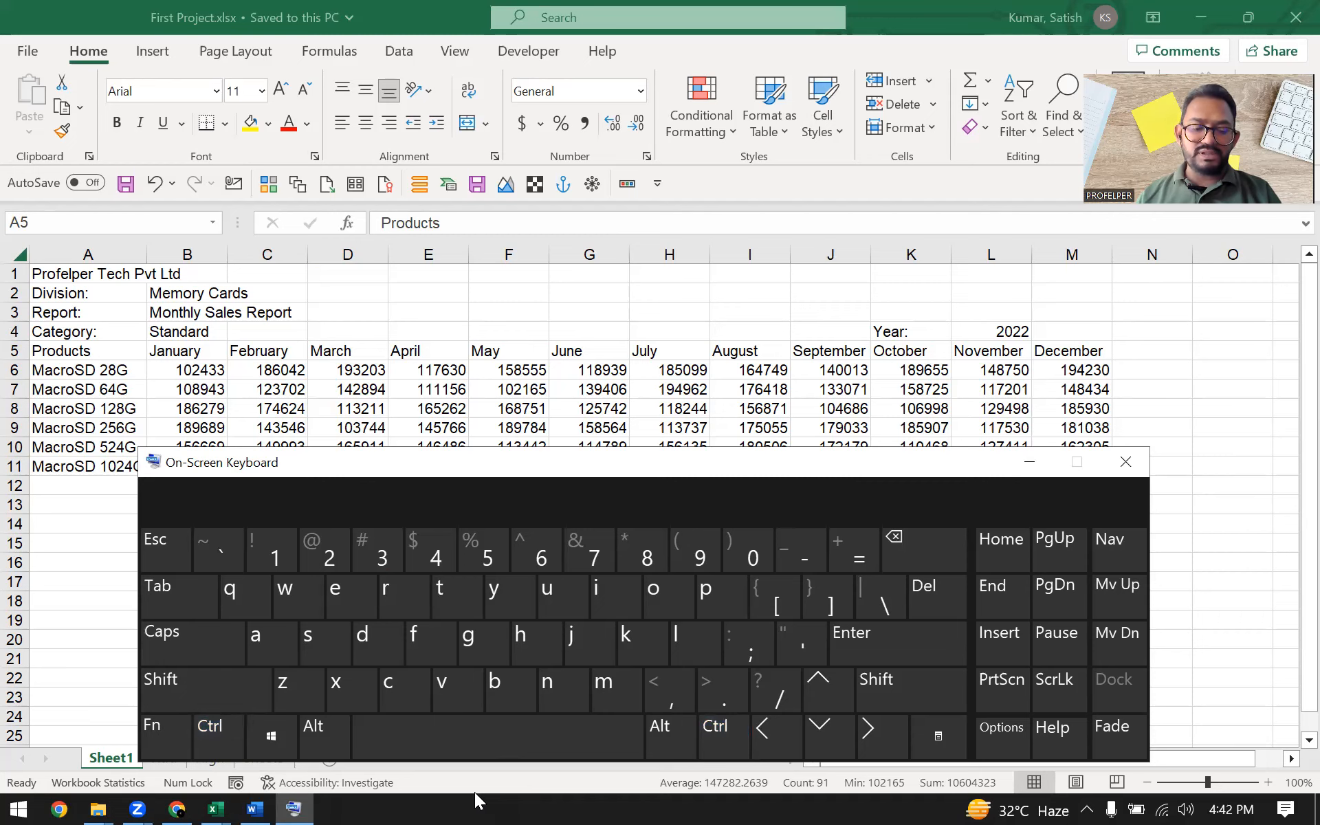
{"action": "key", "text": "ctrl"}
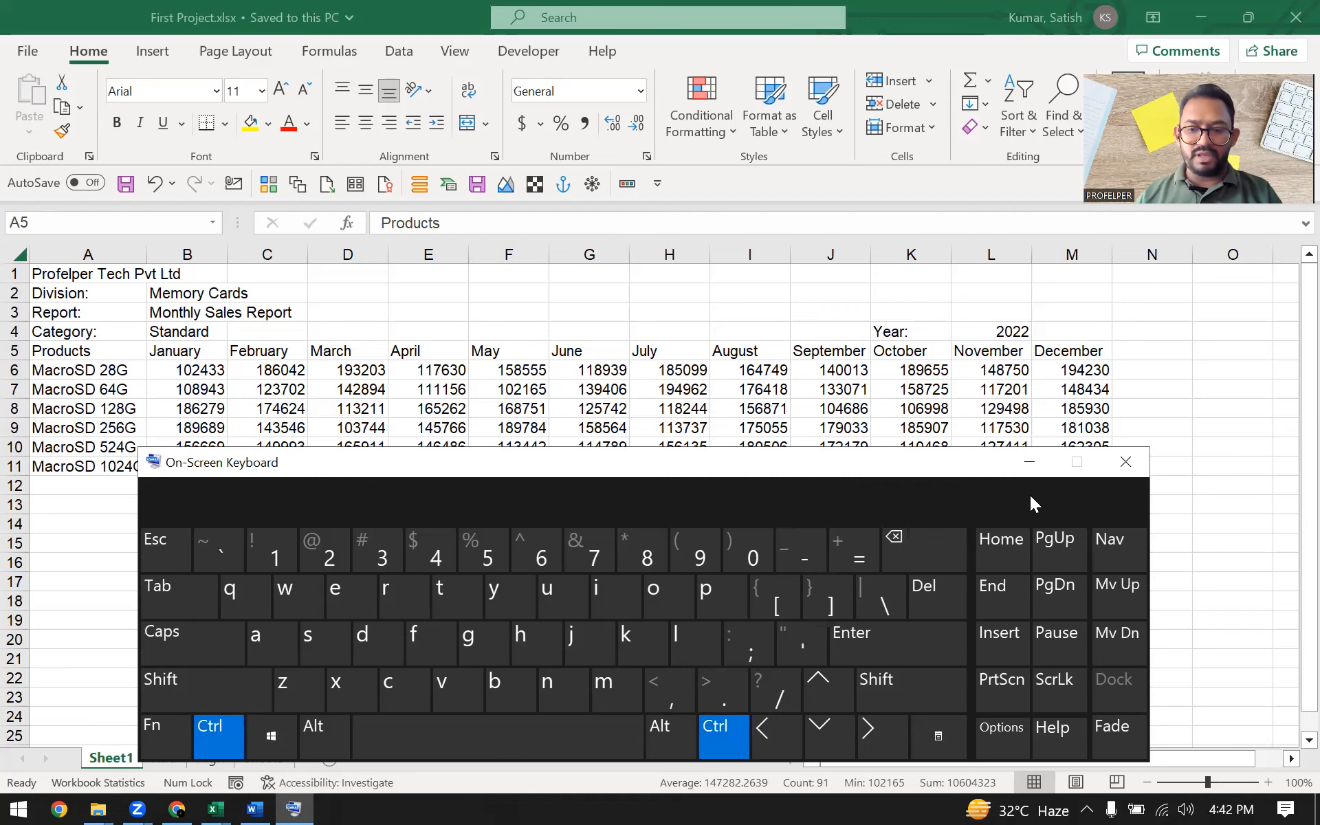
{"action": "left_click", "coordinate": [1041, 462]}
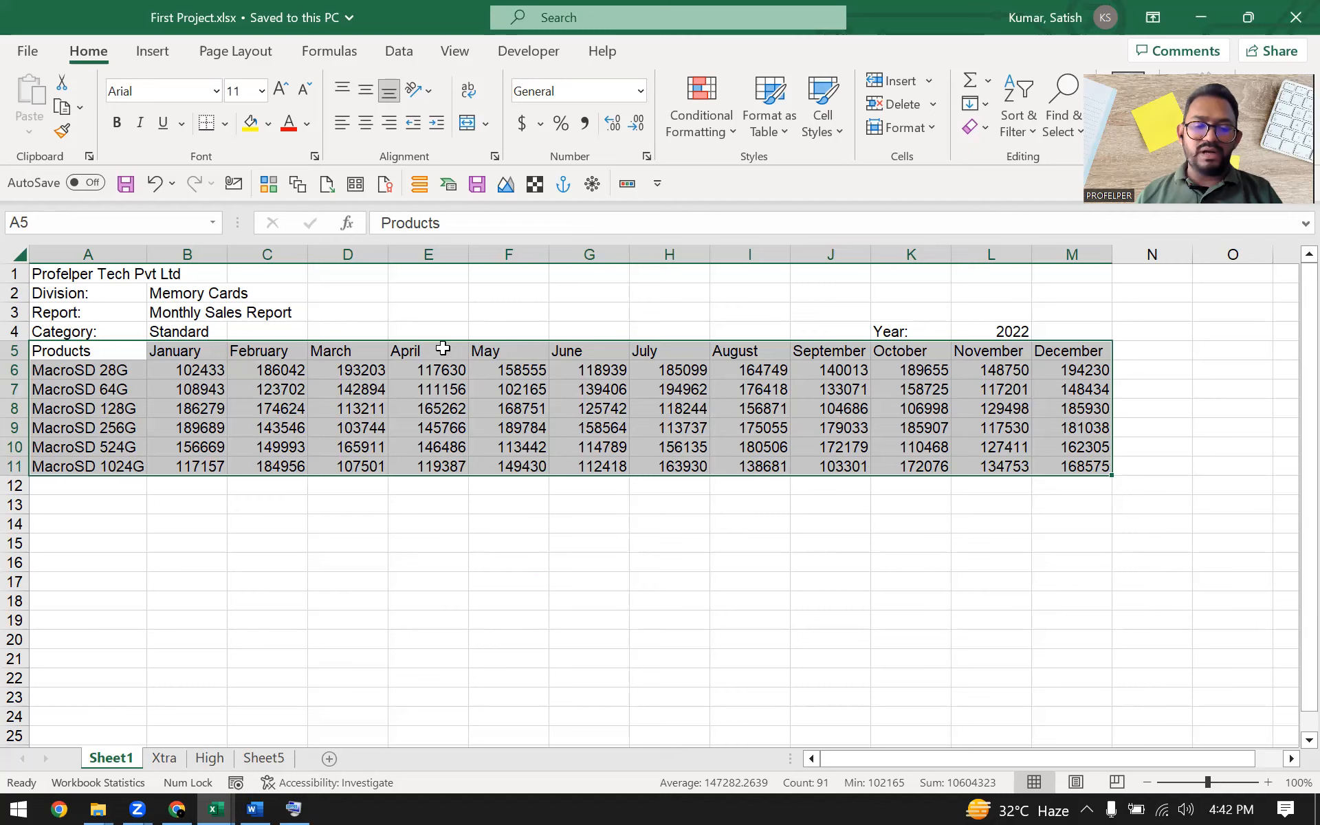
Remove the April and August columns from the selection and copy the remaining cells
{"action": "left_click_drag", "start_coordinate": [443, 349], "coordinate": [441, 465]}
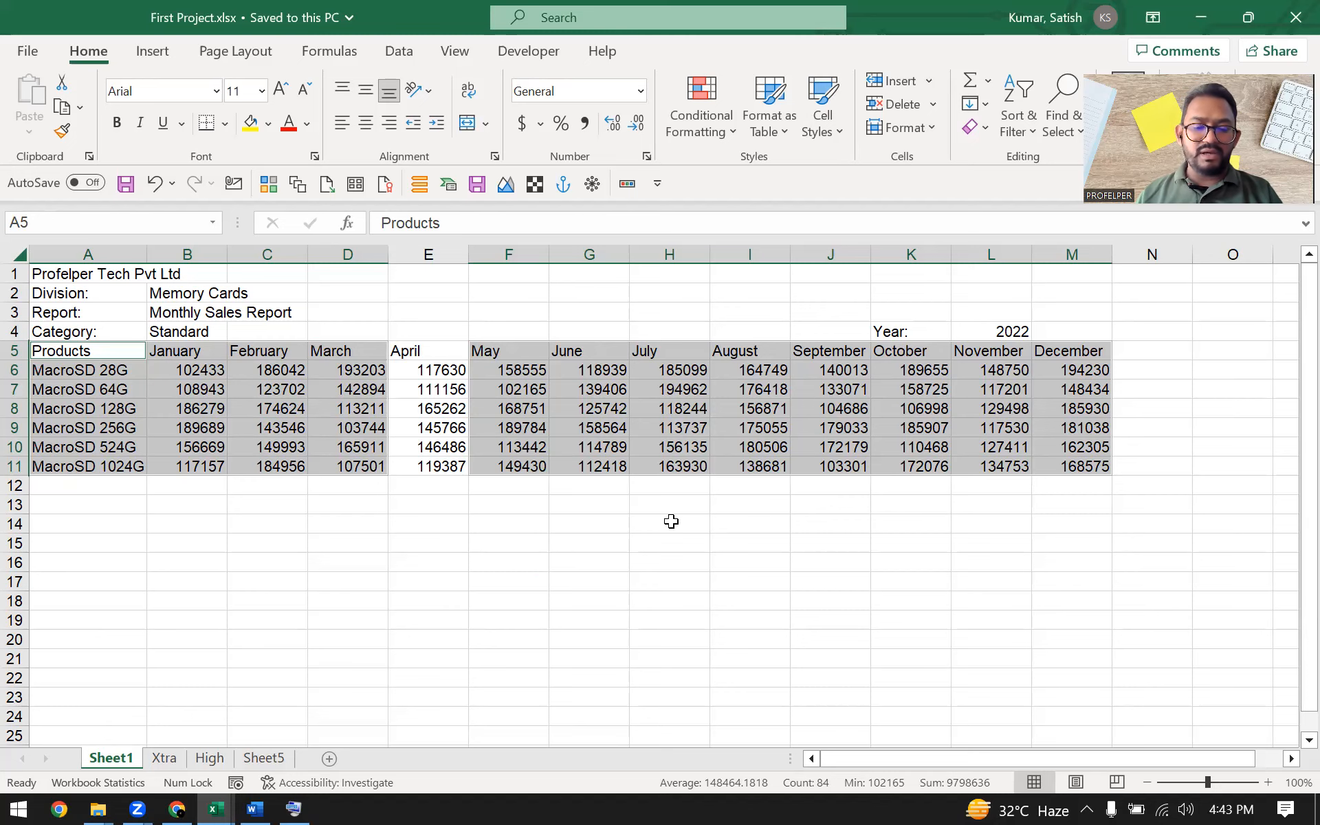
{"action": "left_click", "coordinate": [294, 808]}
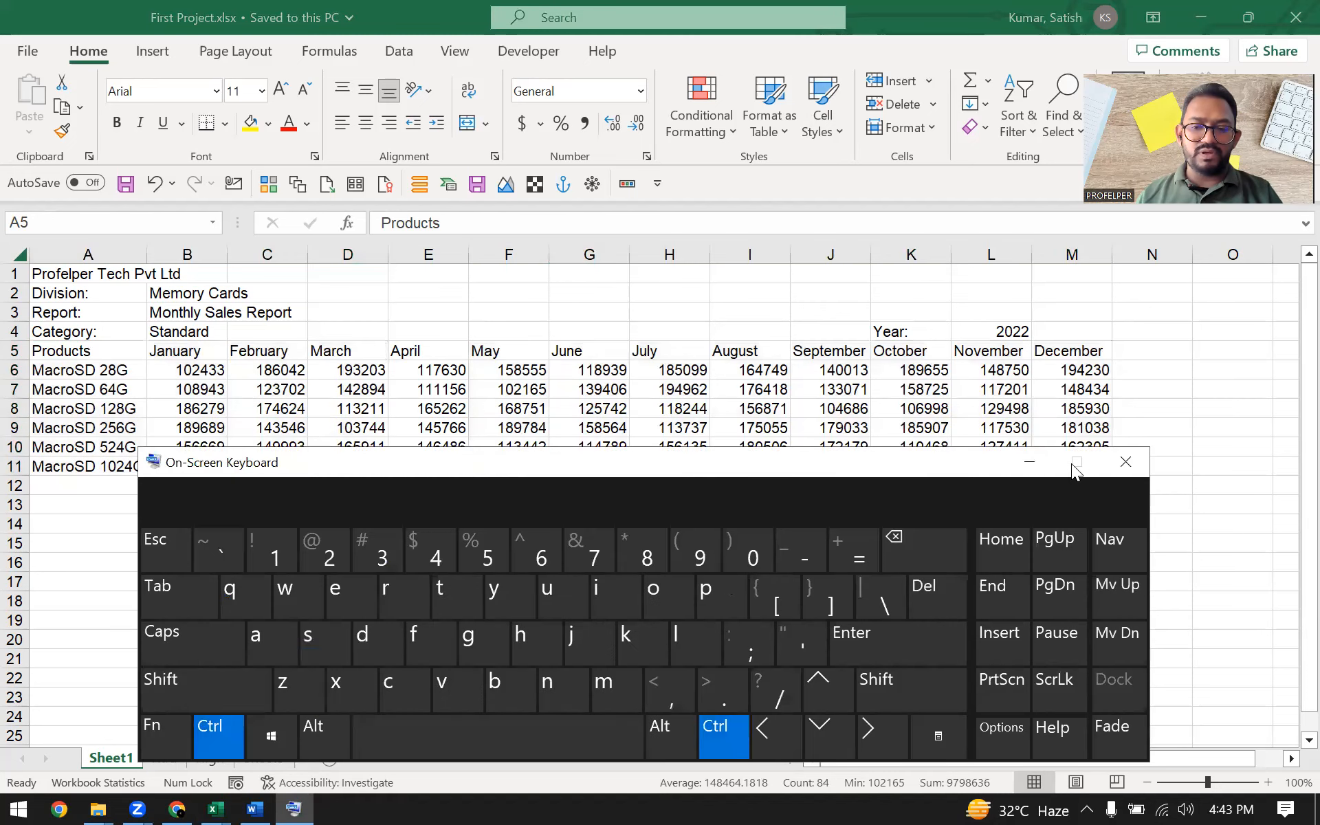
{"action": "left_click", "coordinate": [1031, 462]}
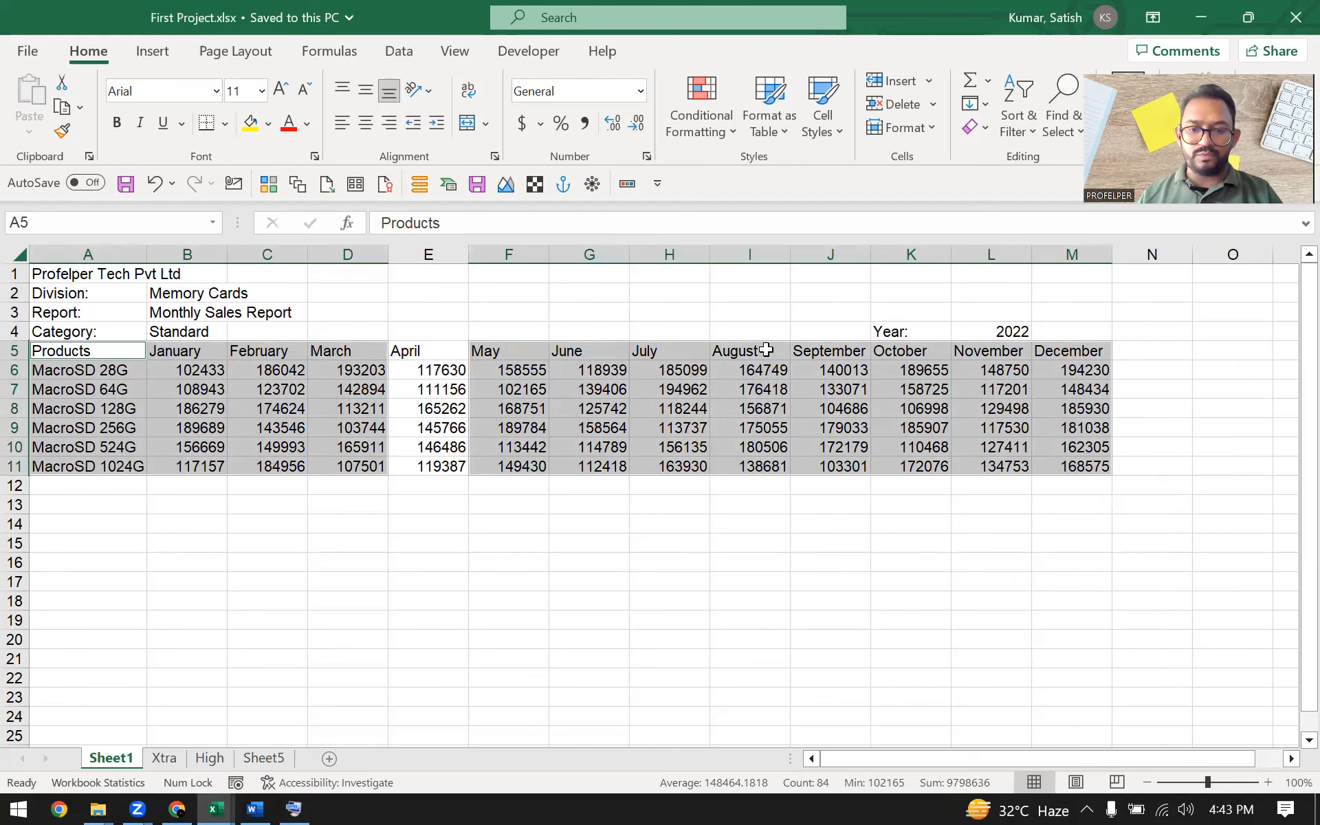
{"action": "left_click_drag", "start_coordinate": [766, 351], "coordinate": [753, 466]}
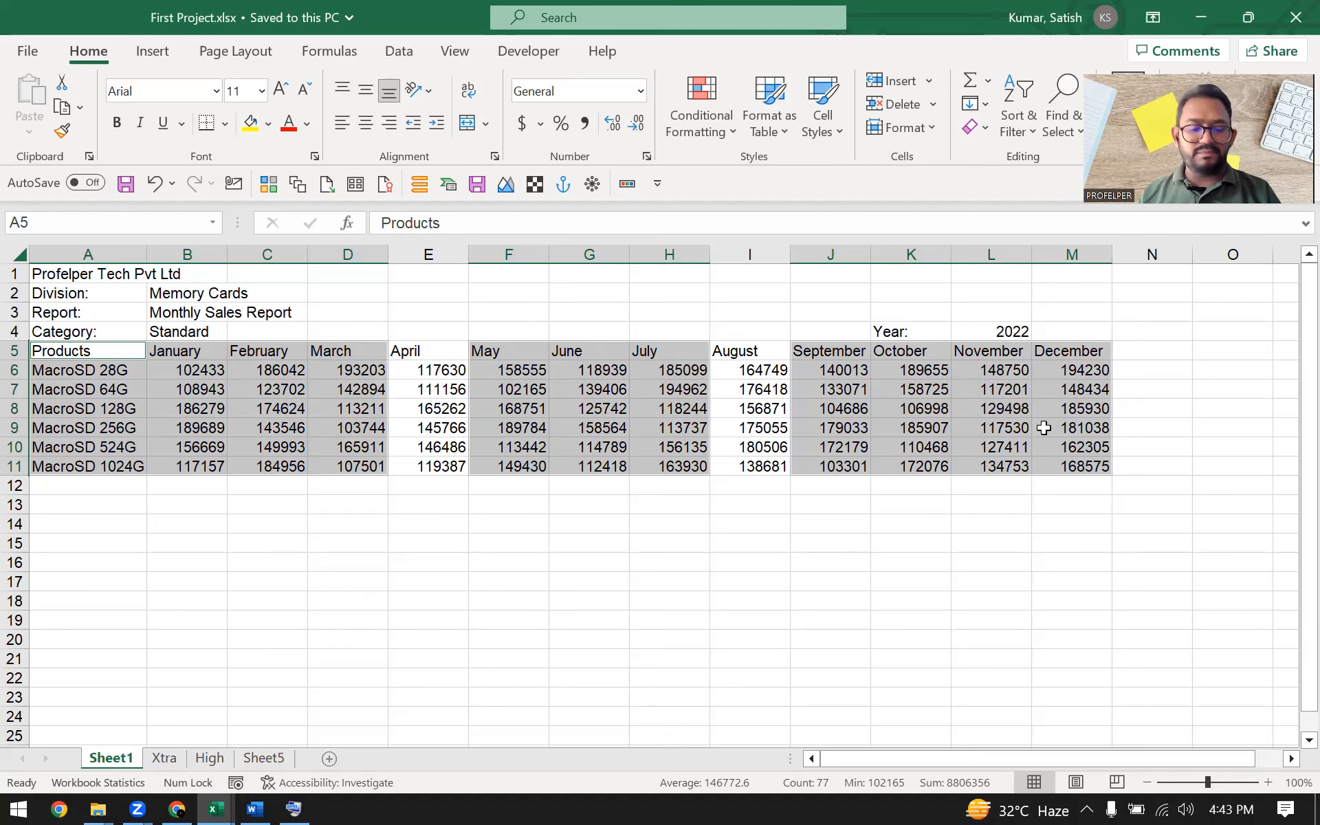
{"action": "key", "text": "ctrl+c"}
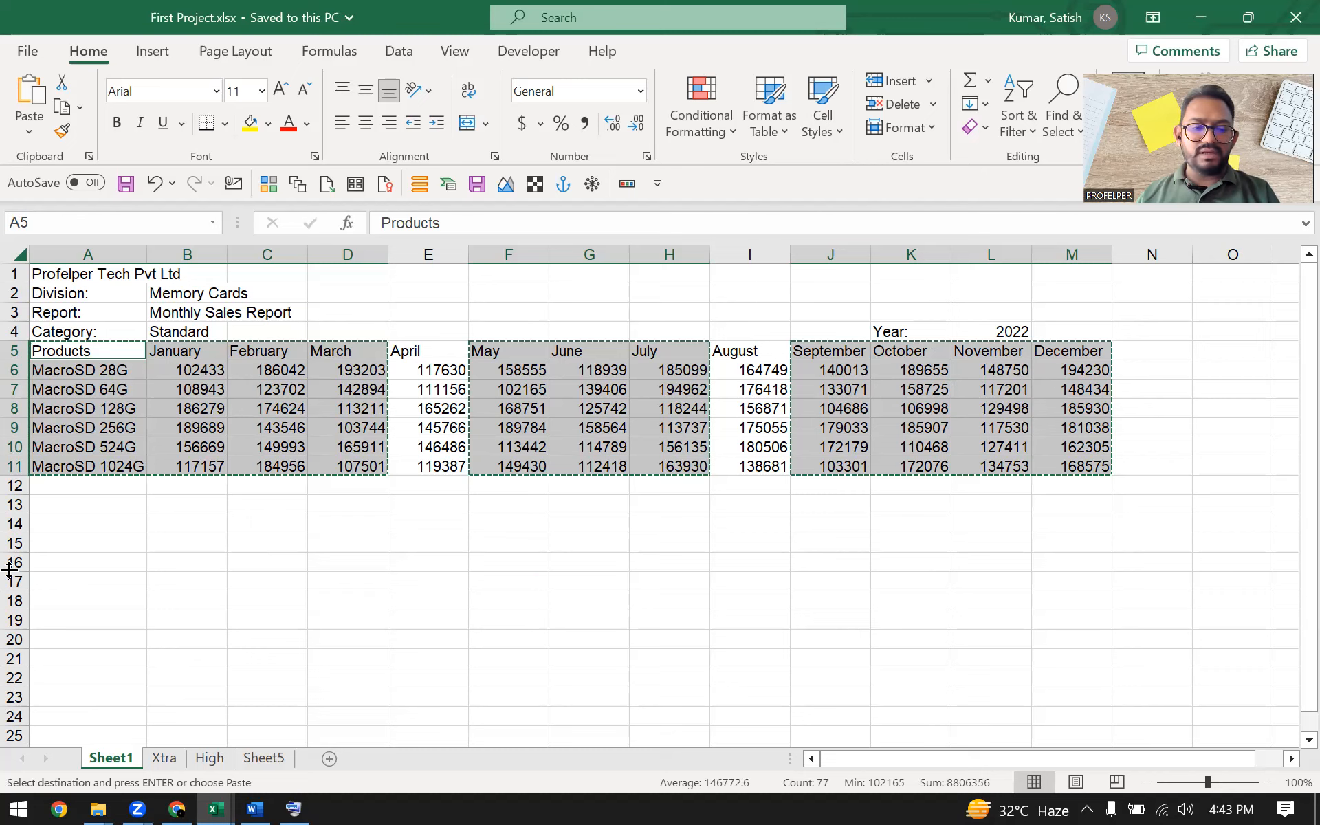
Paste the copied cells starting at cell A15
{"action": "left_click", "coordinate": [61, 550]}
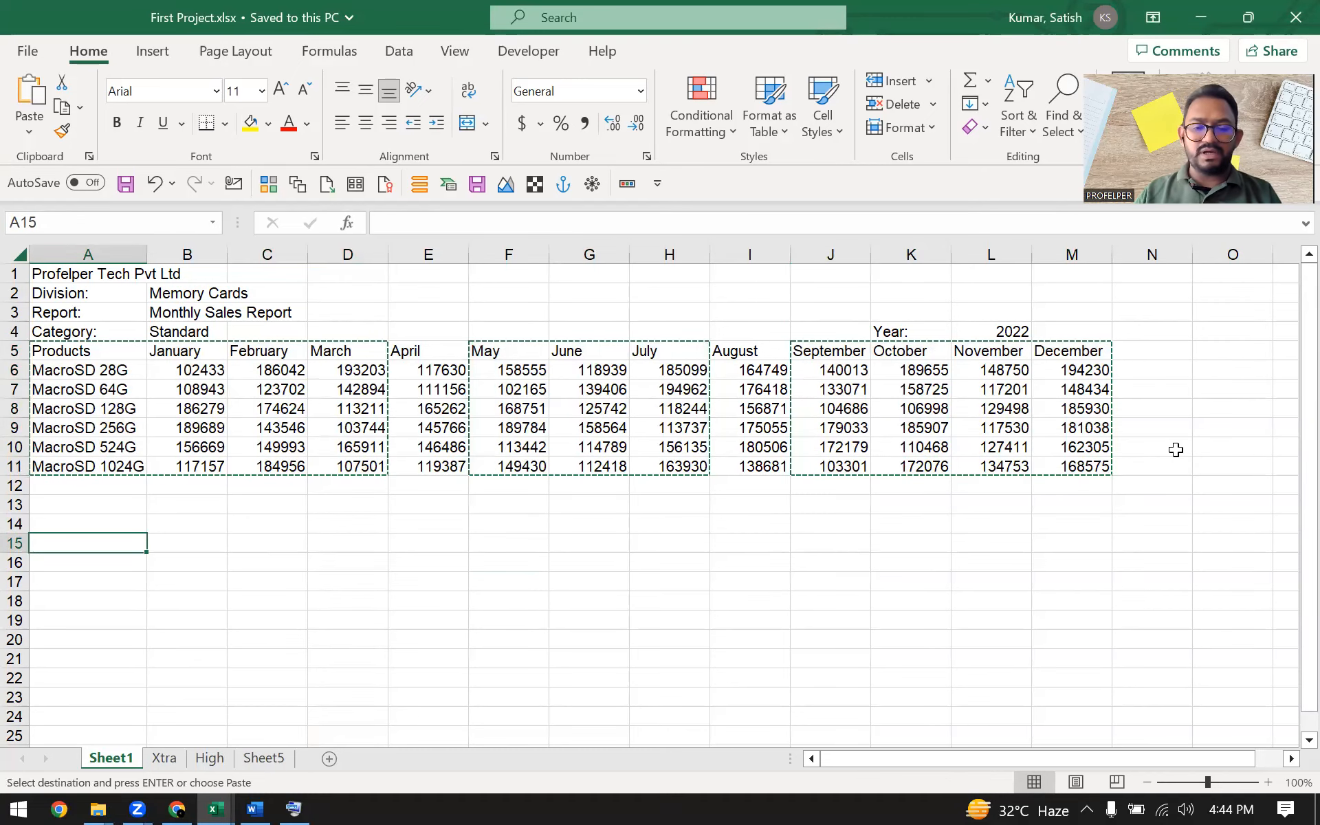
{"action": "left_click", "coordinate": [293, 809]}
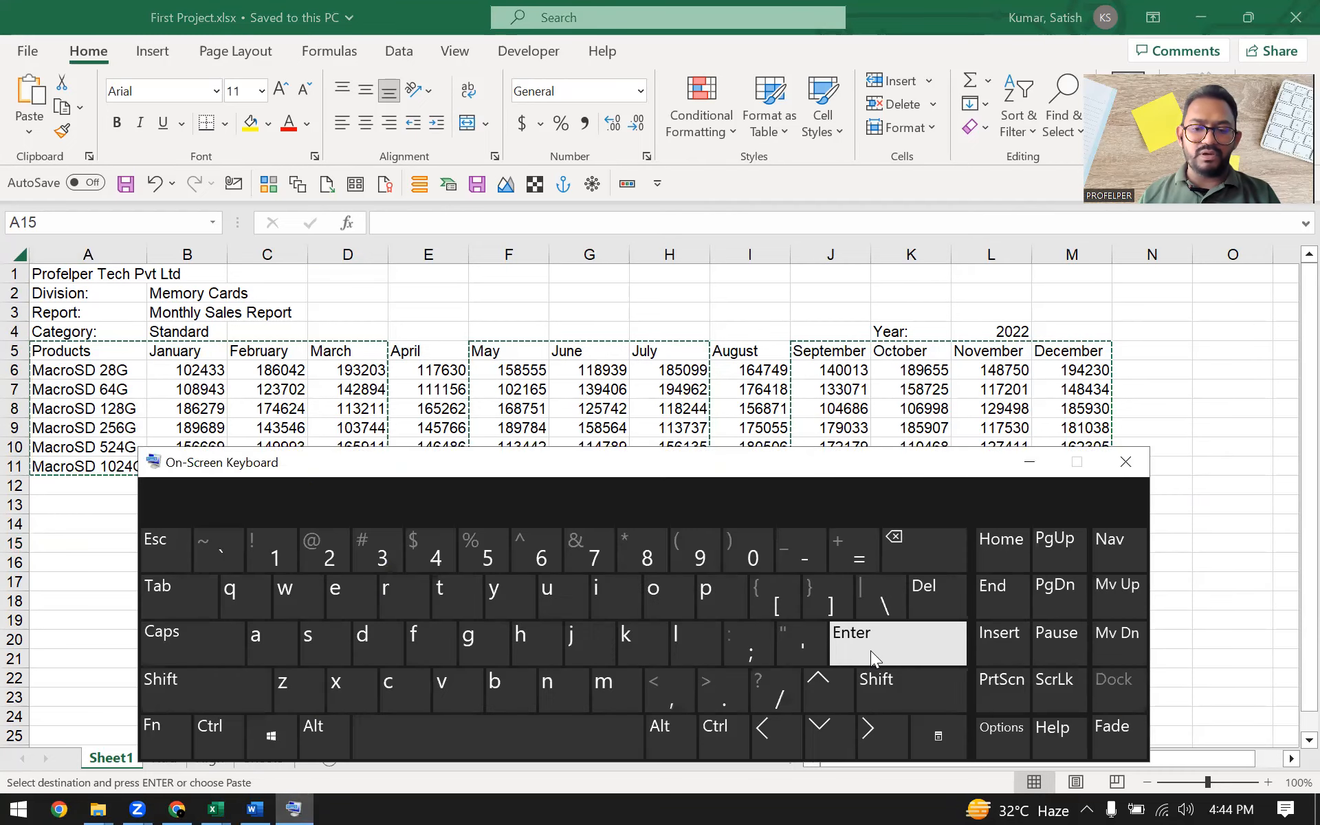
{"action": "left_click", "coordinate": [1030, 462]}
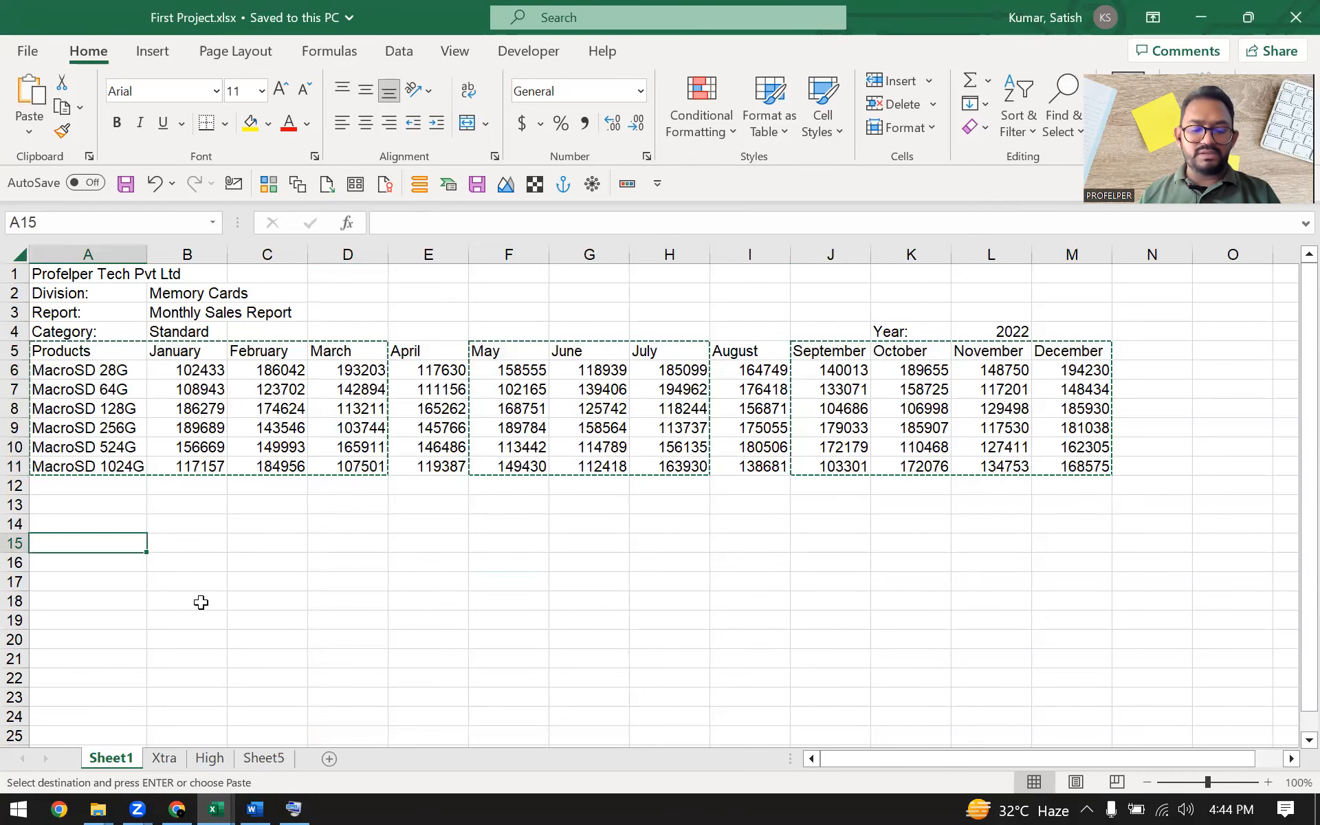
{"action": "left_click", "coordinate": [294, 809]}
{"action": "left_click", "coordinate": [213, 733]}
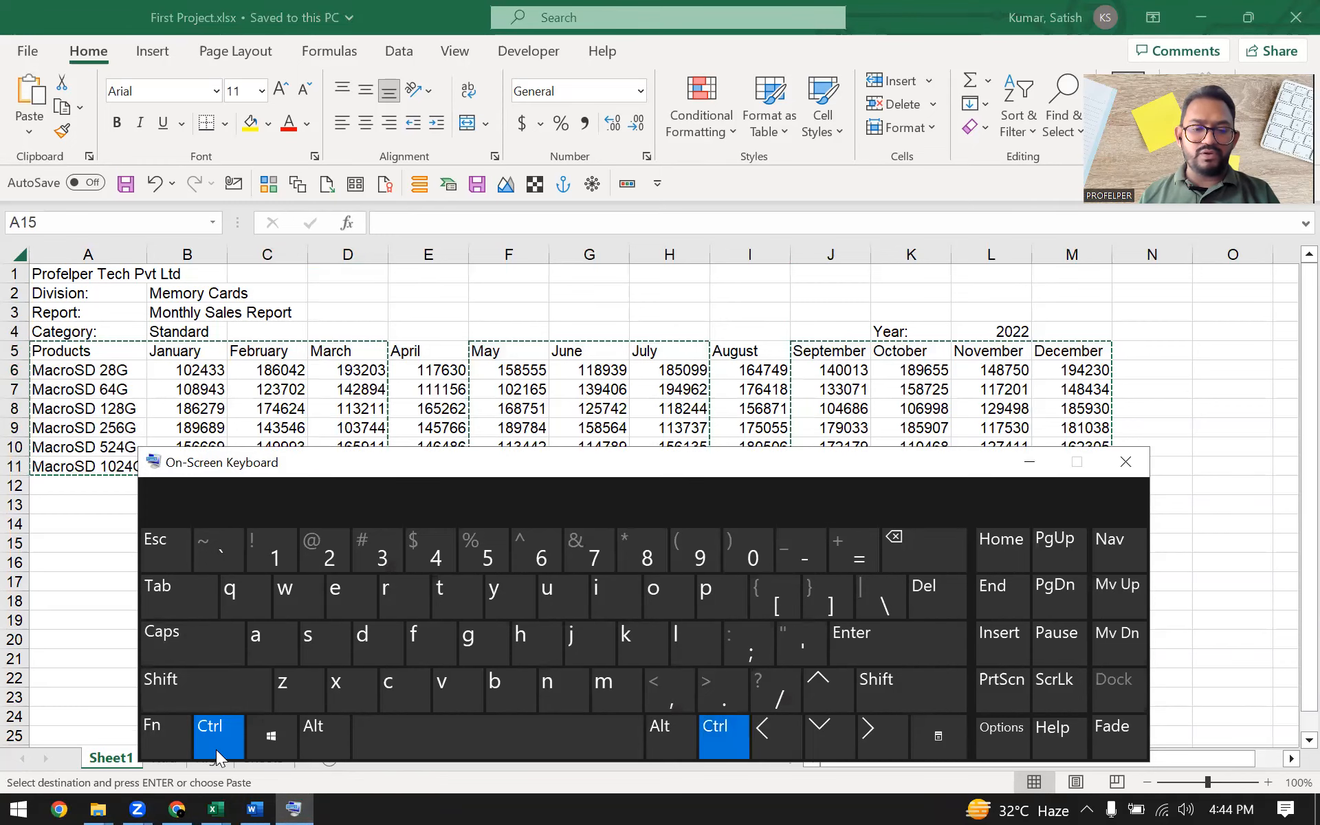
{"action": "left_click", "coordinate": [1029, 462]}
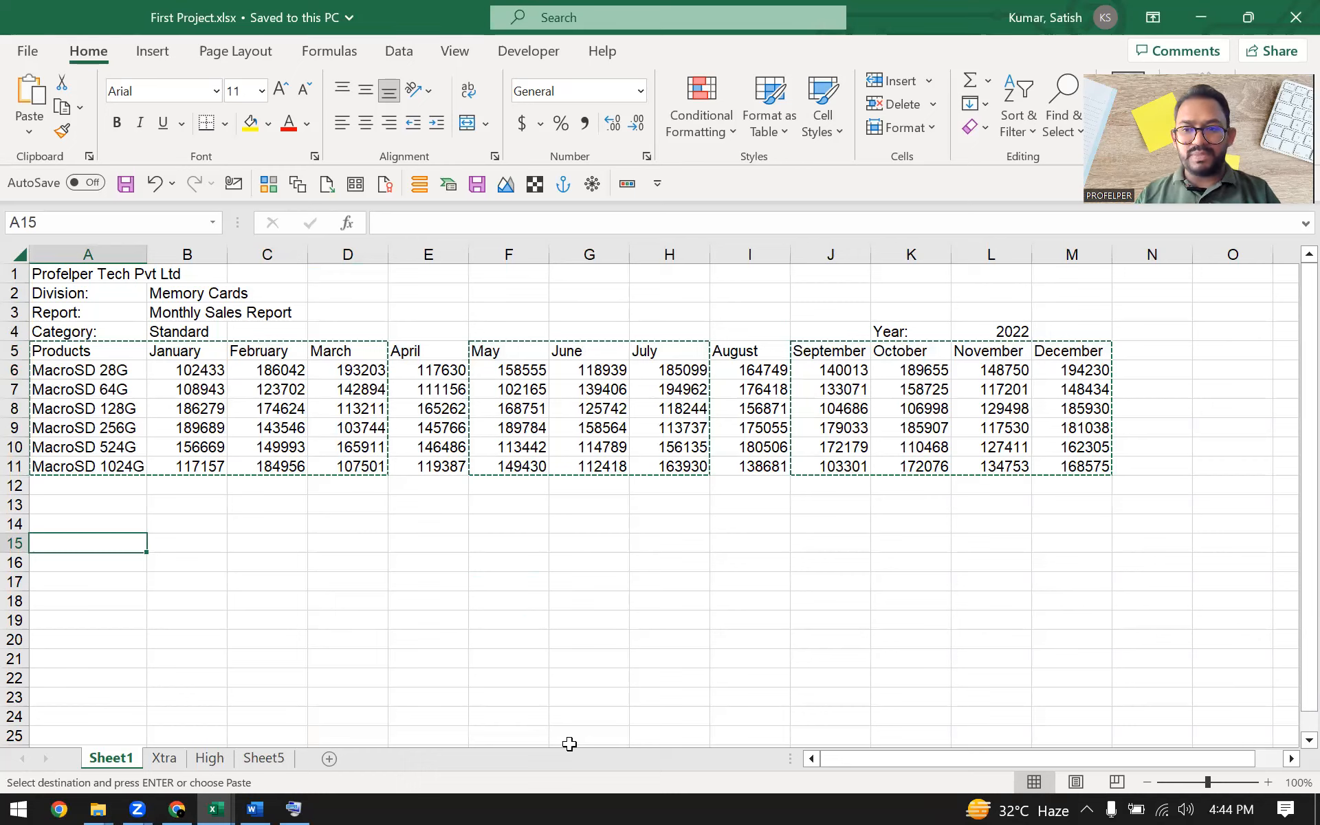
{"action": "key", "text": "ctrl+v"}
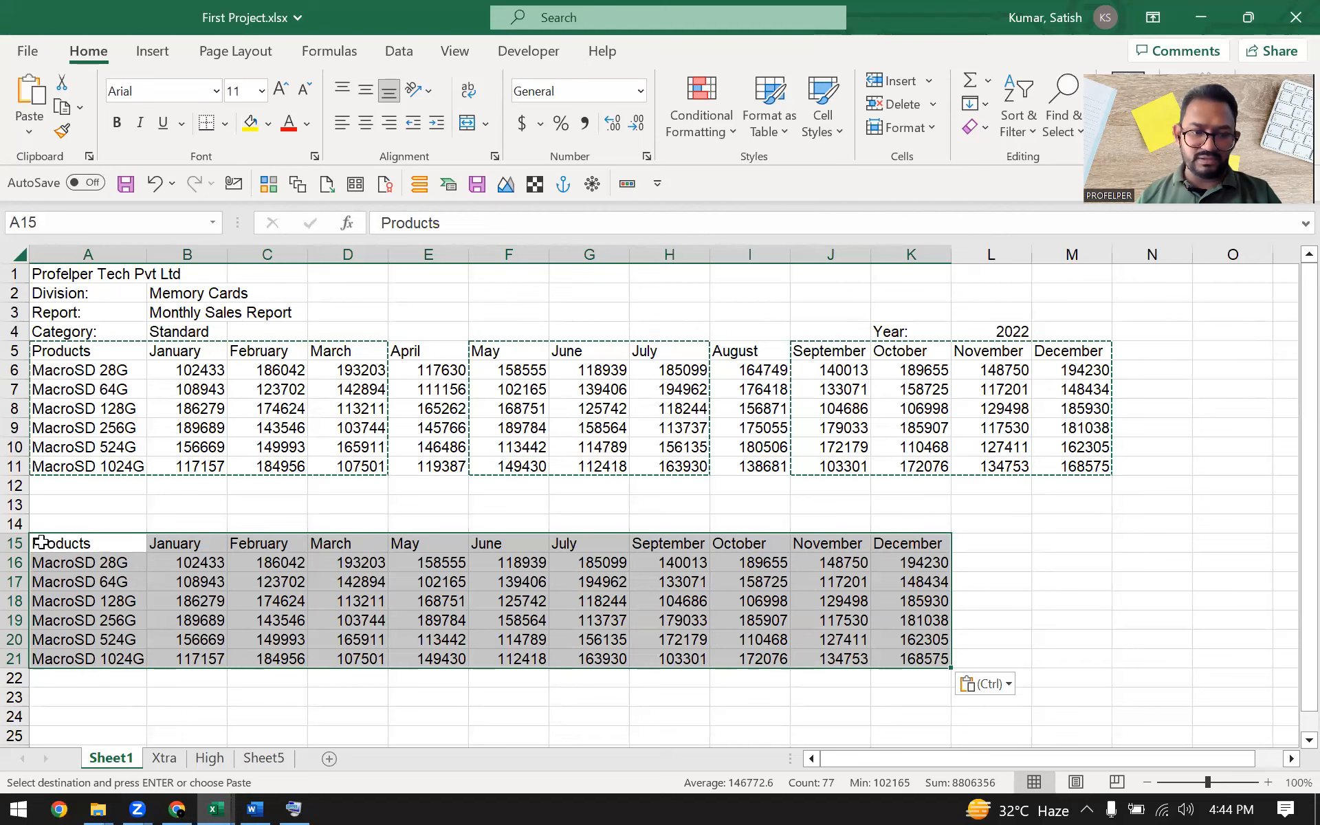
Examine the pasted table against the original, focusing on the April and August columns
{"action": "left_click_drag", "start_coordinate": [32, 541], "coordinate": [109, 659]}
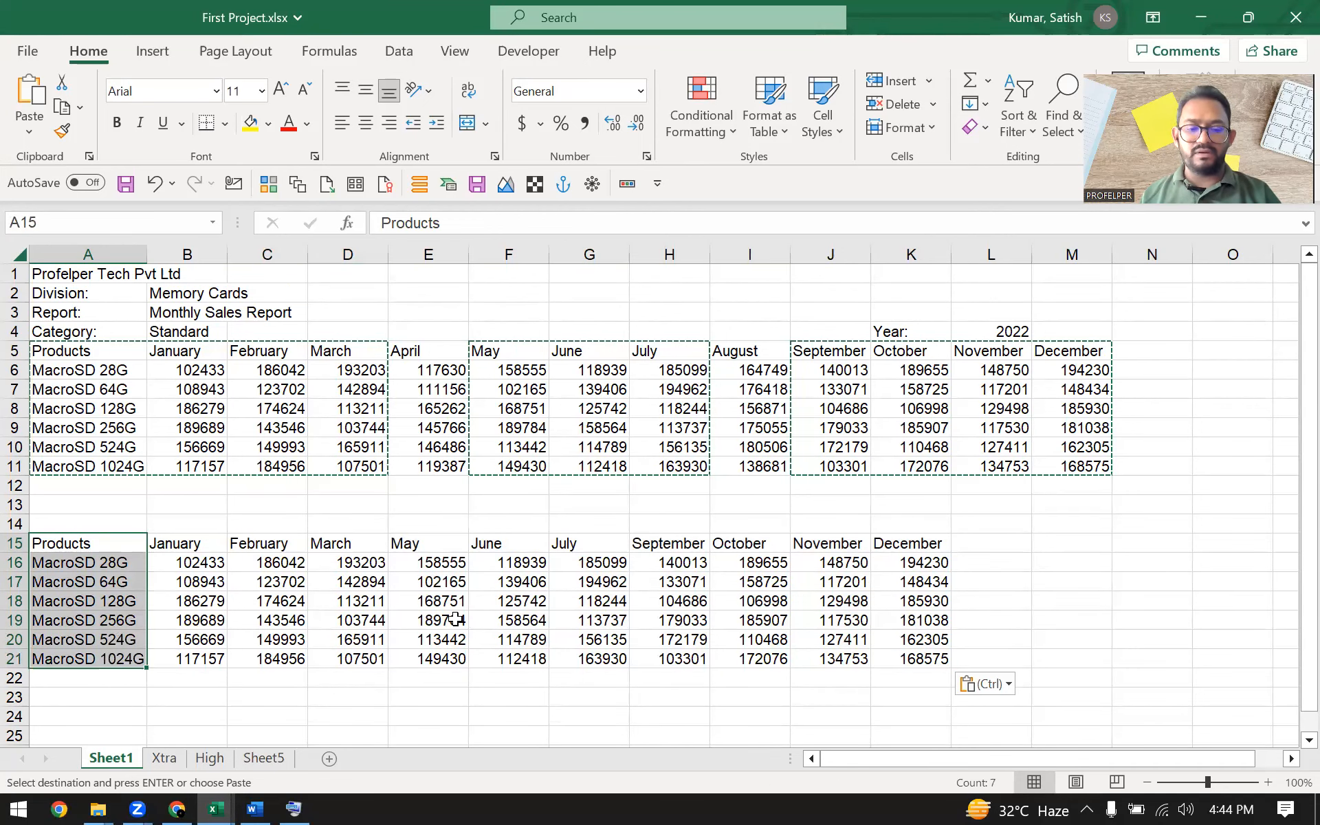
{"action": "left_click", "coordinate": [476, 621]}
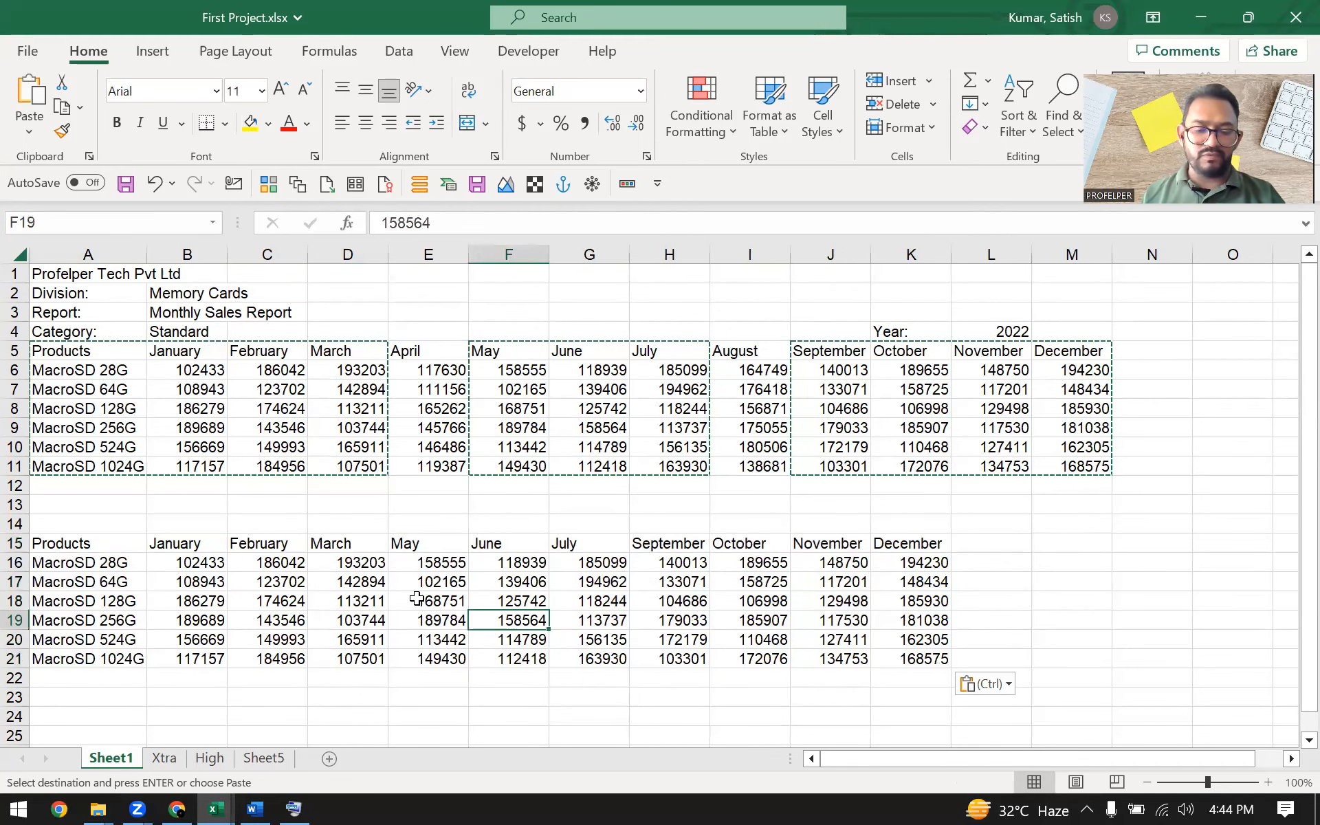
{"action": "left_click", "coordinate": [408, 372]}
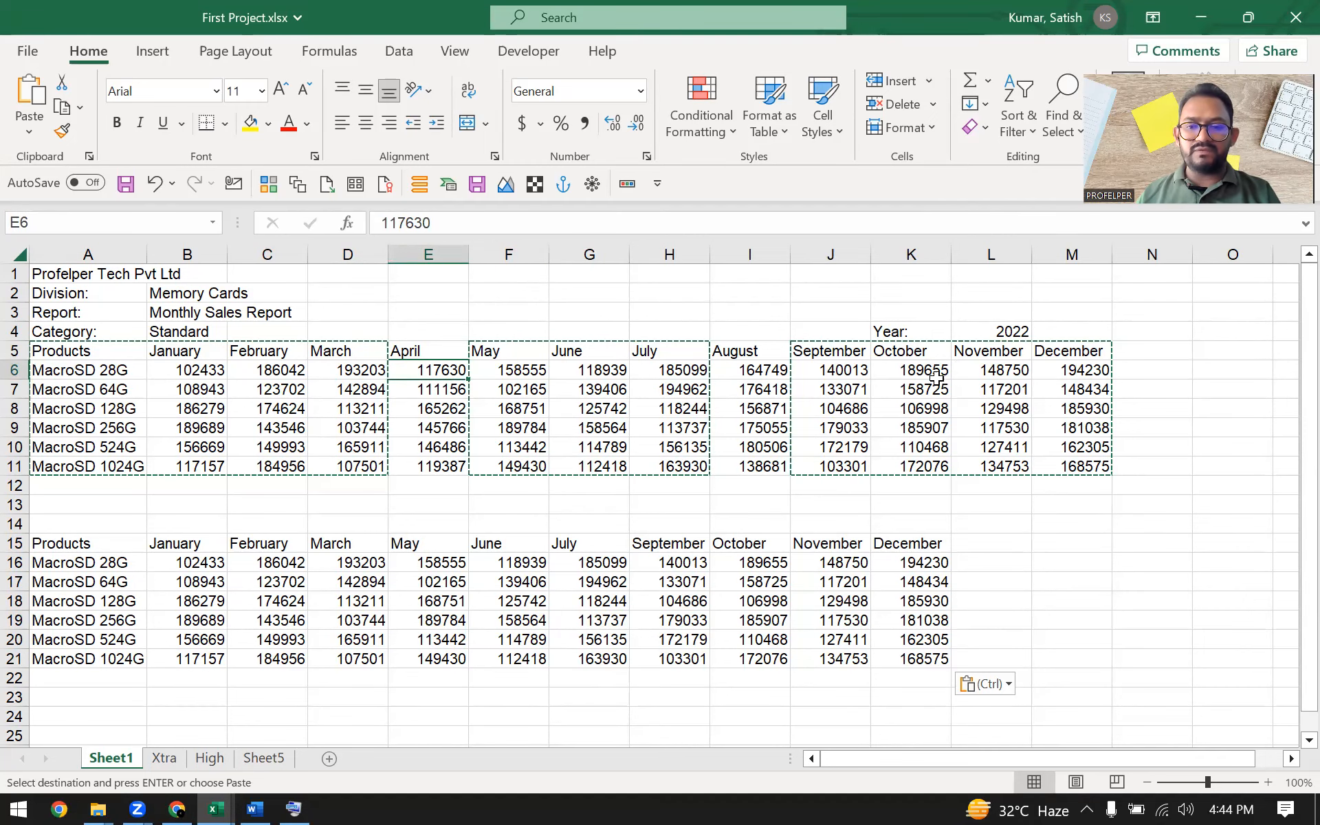
{"action": "left_click", "coordinate": [770, 393]}
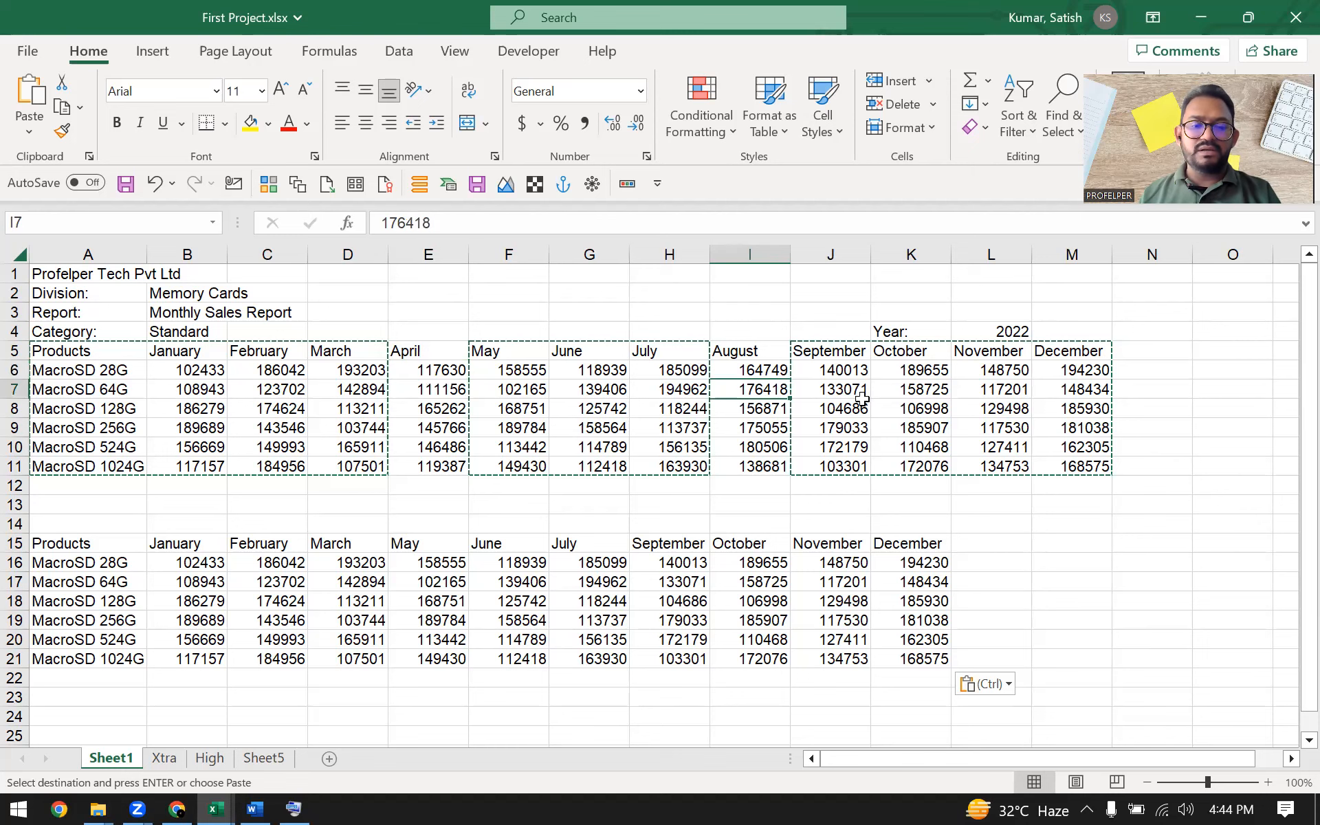
{"action": "left_click", "coordinate": [296, 795]}
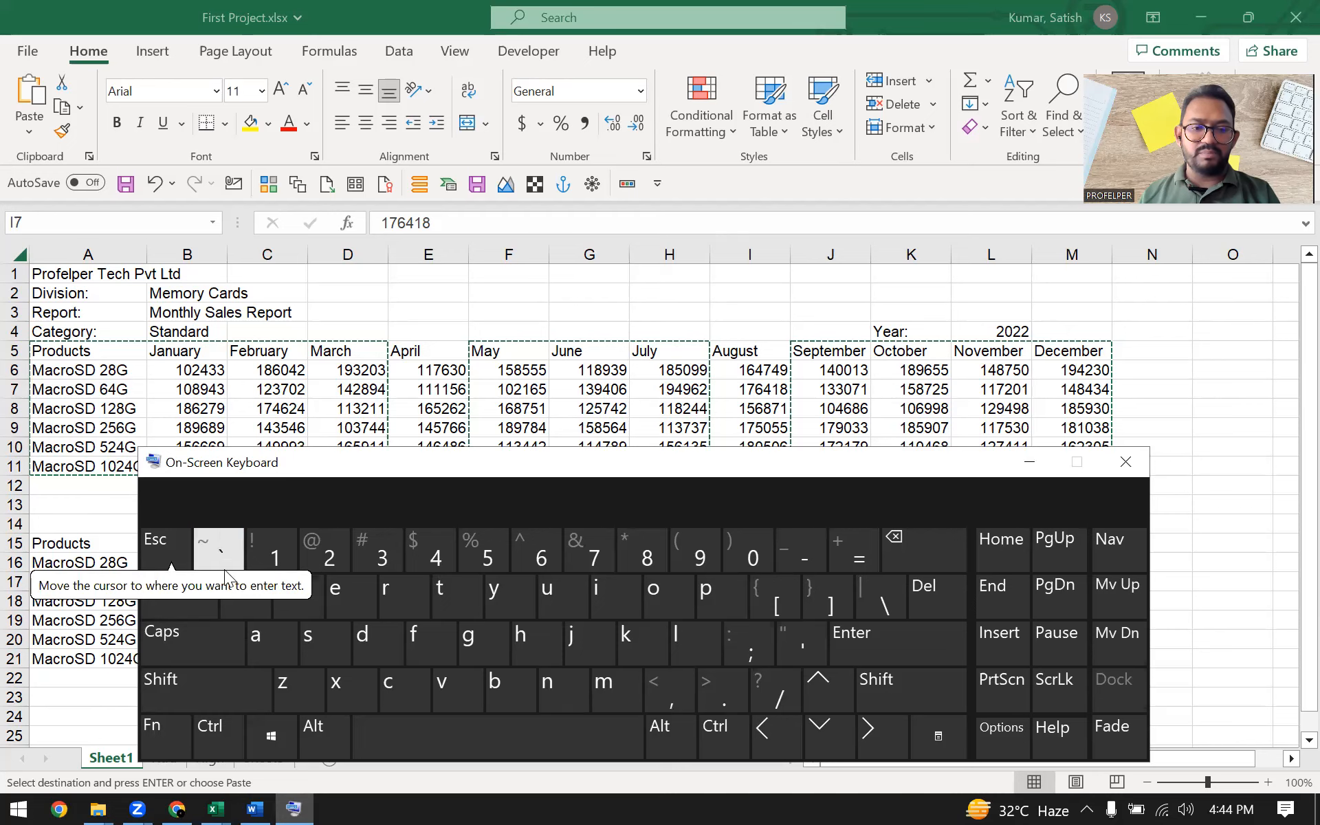
{"action": "left_click", "coordinate": [1029, 462]}
{"action": "left_click", "coordinate": [671, 405]}
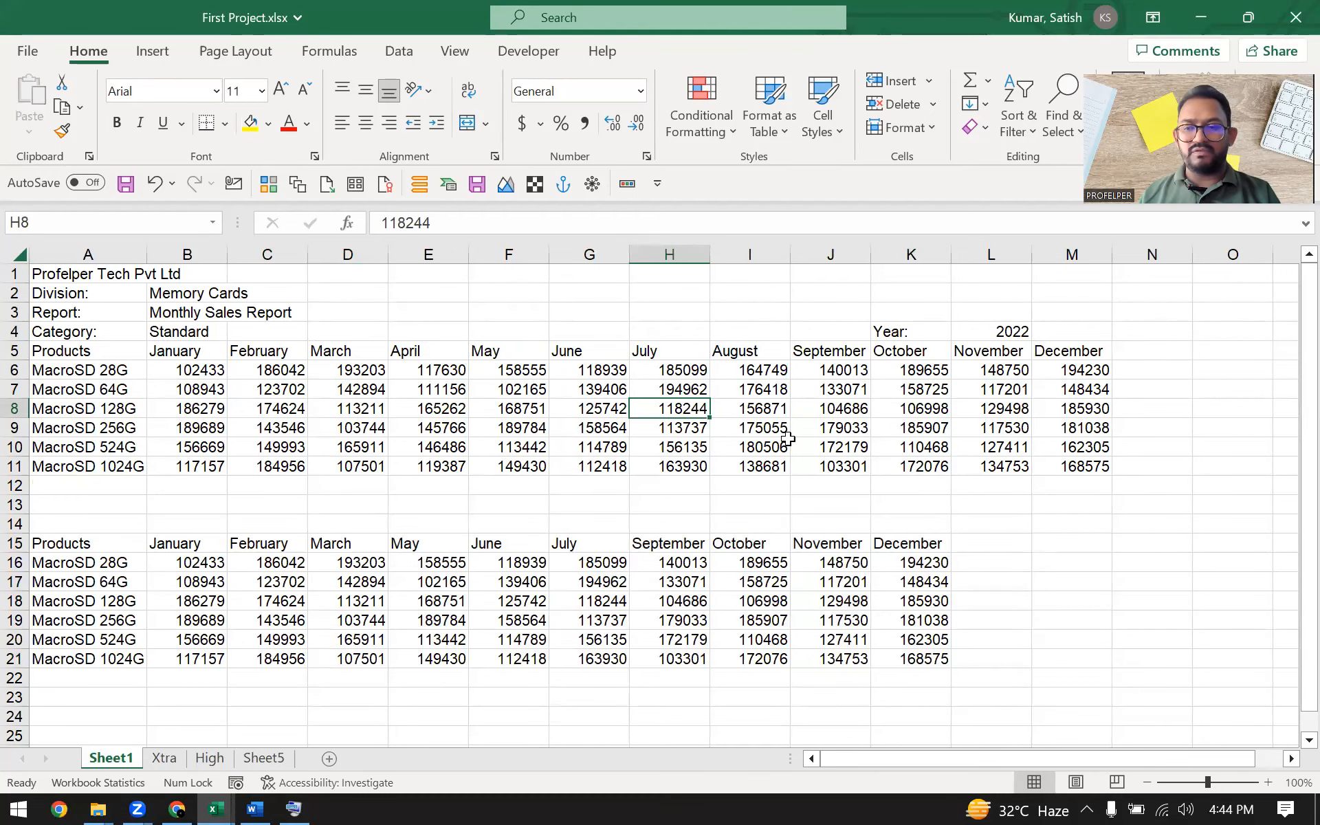
{"action": "left_click", "coordinate": [488, 408]}
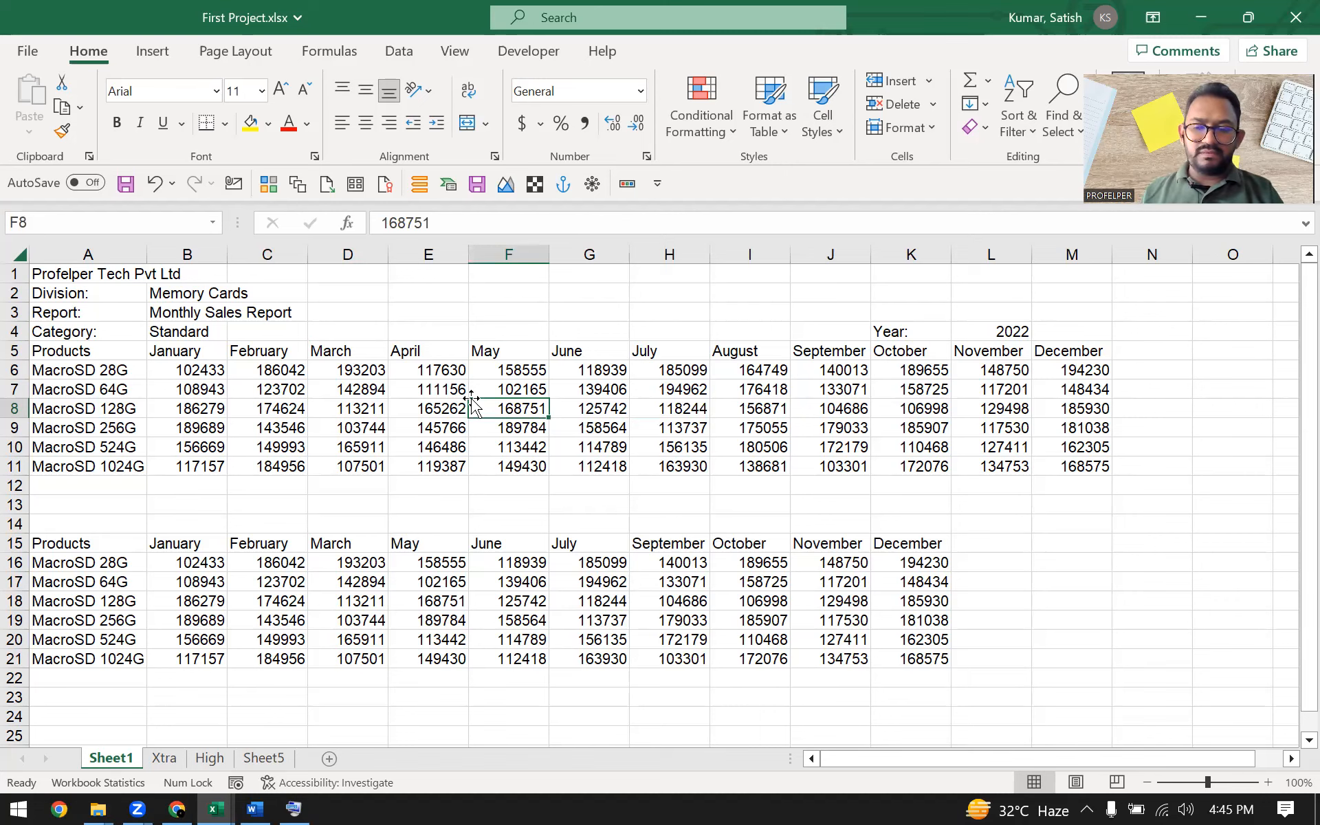
{"action": "left_click_drag", "start_coordinate": [99, 349], "coordinate": [1050, 443]}
{"action": "left_click", "coordinate": [878, 522]}
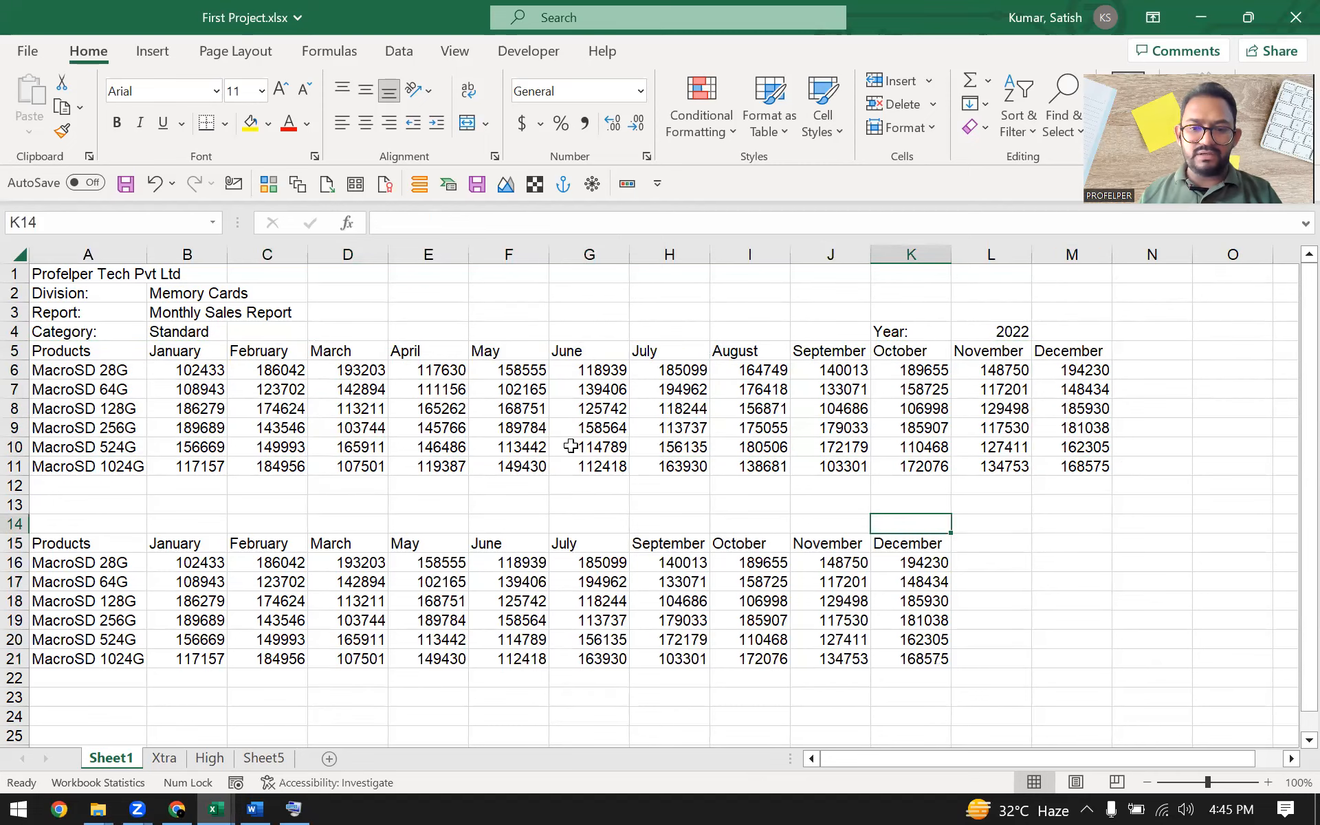
{"action": "left_click_drag", "start_coordinate": [100, 353], "coordinate": [1069, 465]}
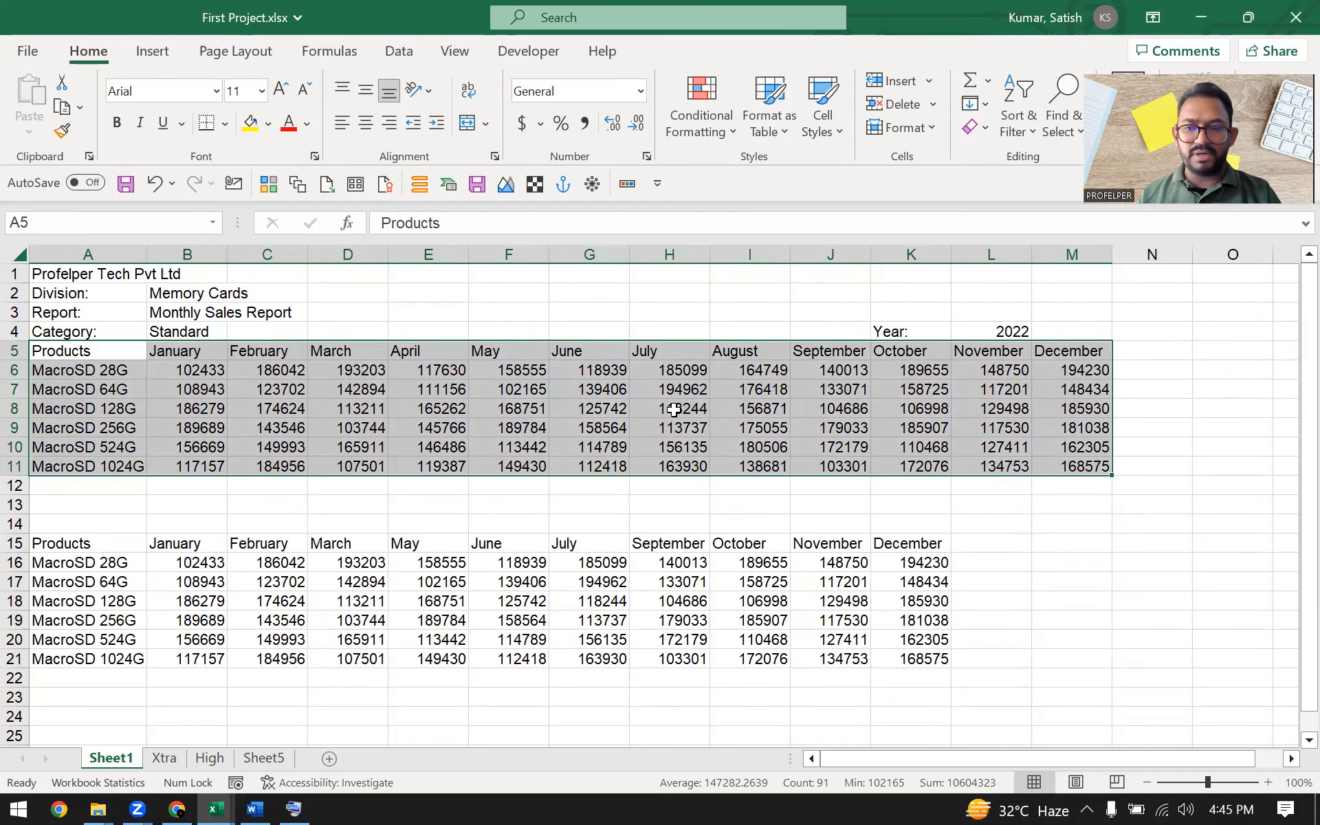
{"action": "left_click", "coordinate": [552, 464]}
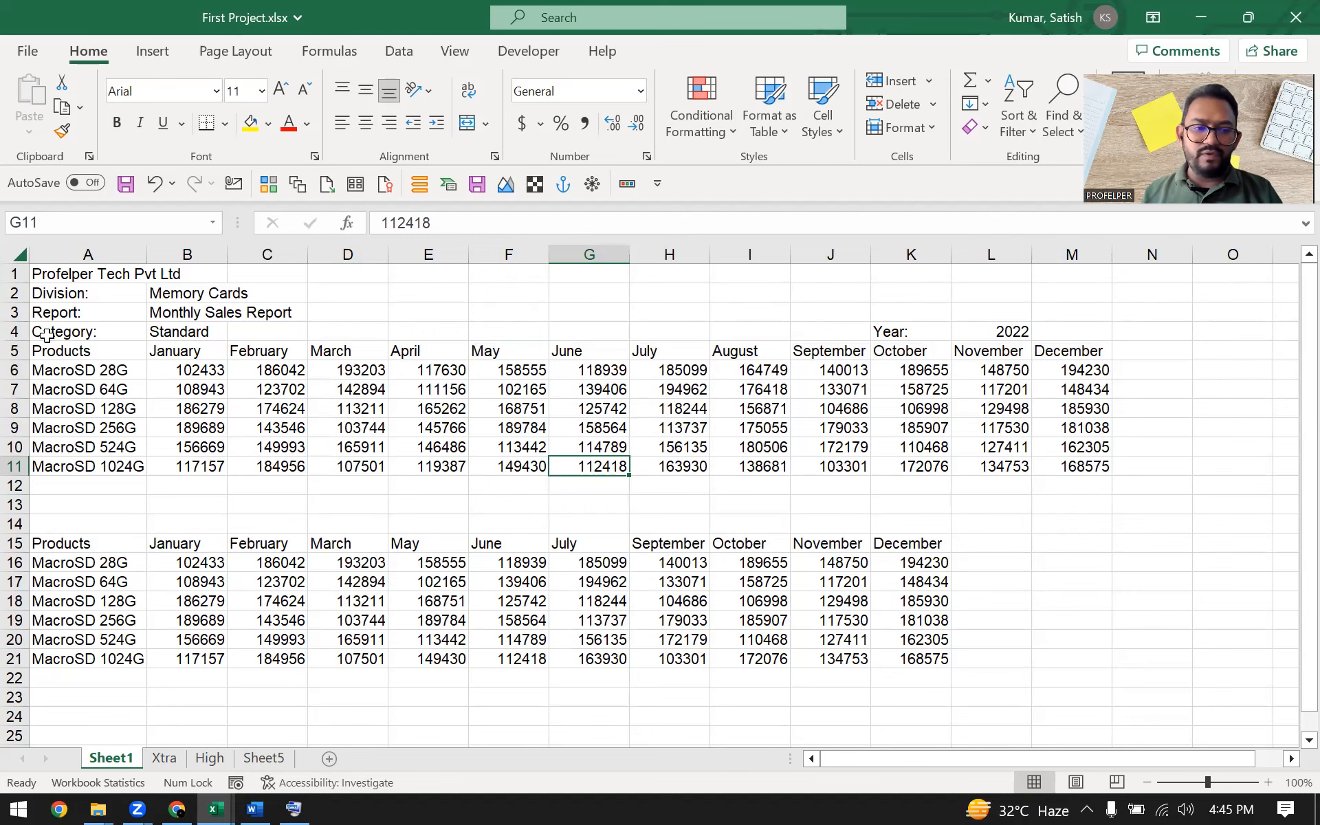
Select the Products column cells A5 to A11
{"action": "left_click_drag", "start_coordinate": [101, 346], "coordinate": [97, 394]}
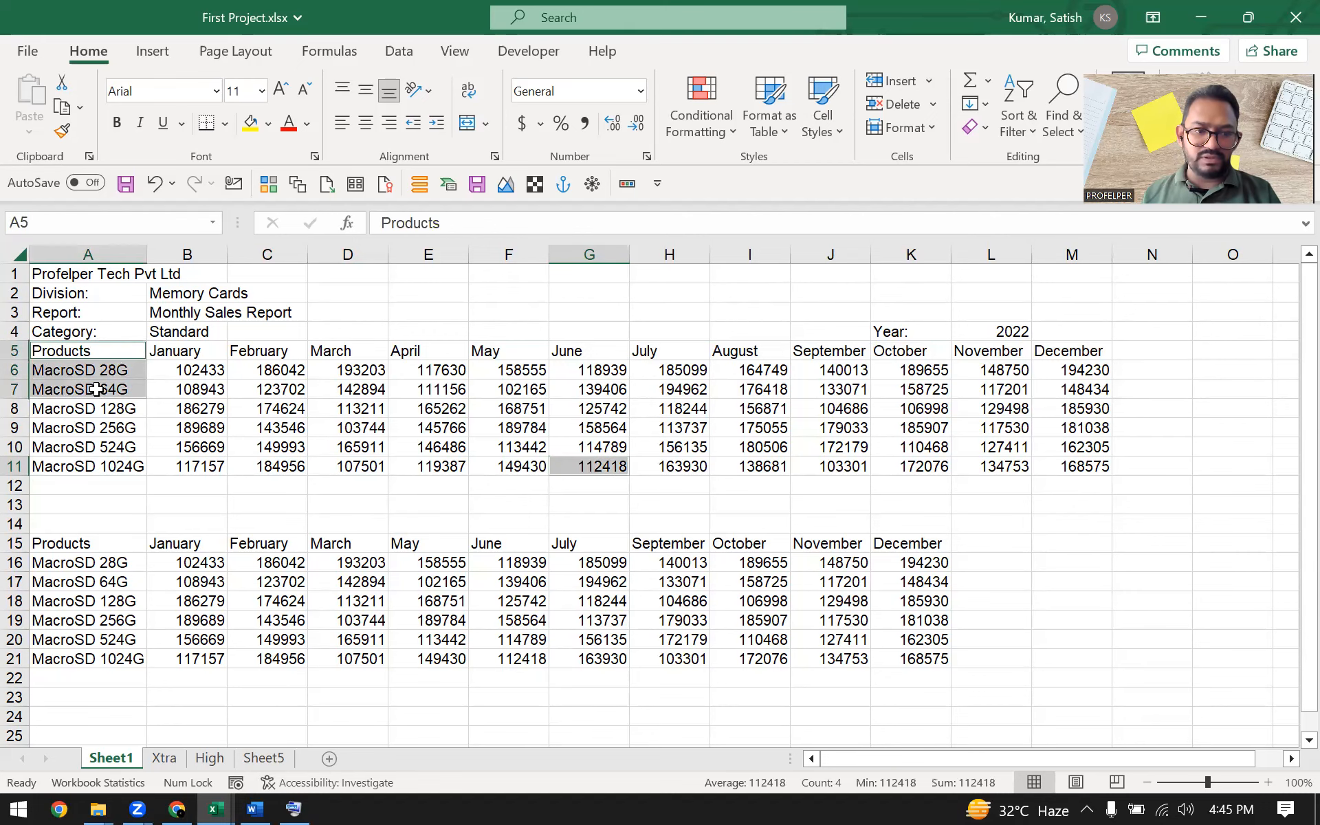
{"action": "left_click", "coordinate": [103, 351]}
{"action": "left_click_drag", "start_coordinate": [112, 359], "coordinate": [108, 460]}
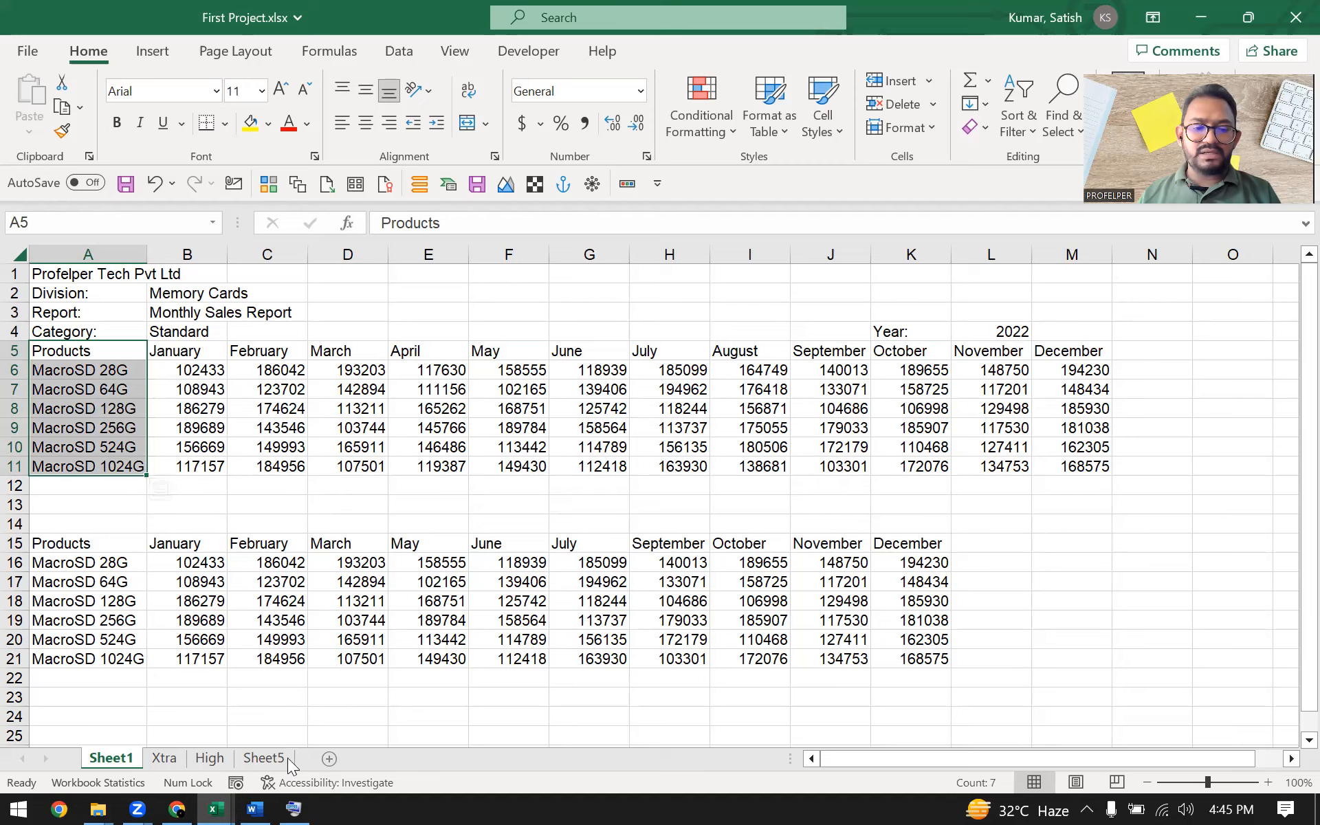
{"action": "left_click", "coordinate": [297, 806]}
{"action": "left_click", "coordinate": [294, 806]}
{"action": "left_click", "coordinate": [293, 806]}
{"action": "key", "text": "ctrl"}
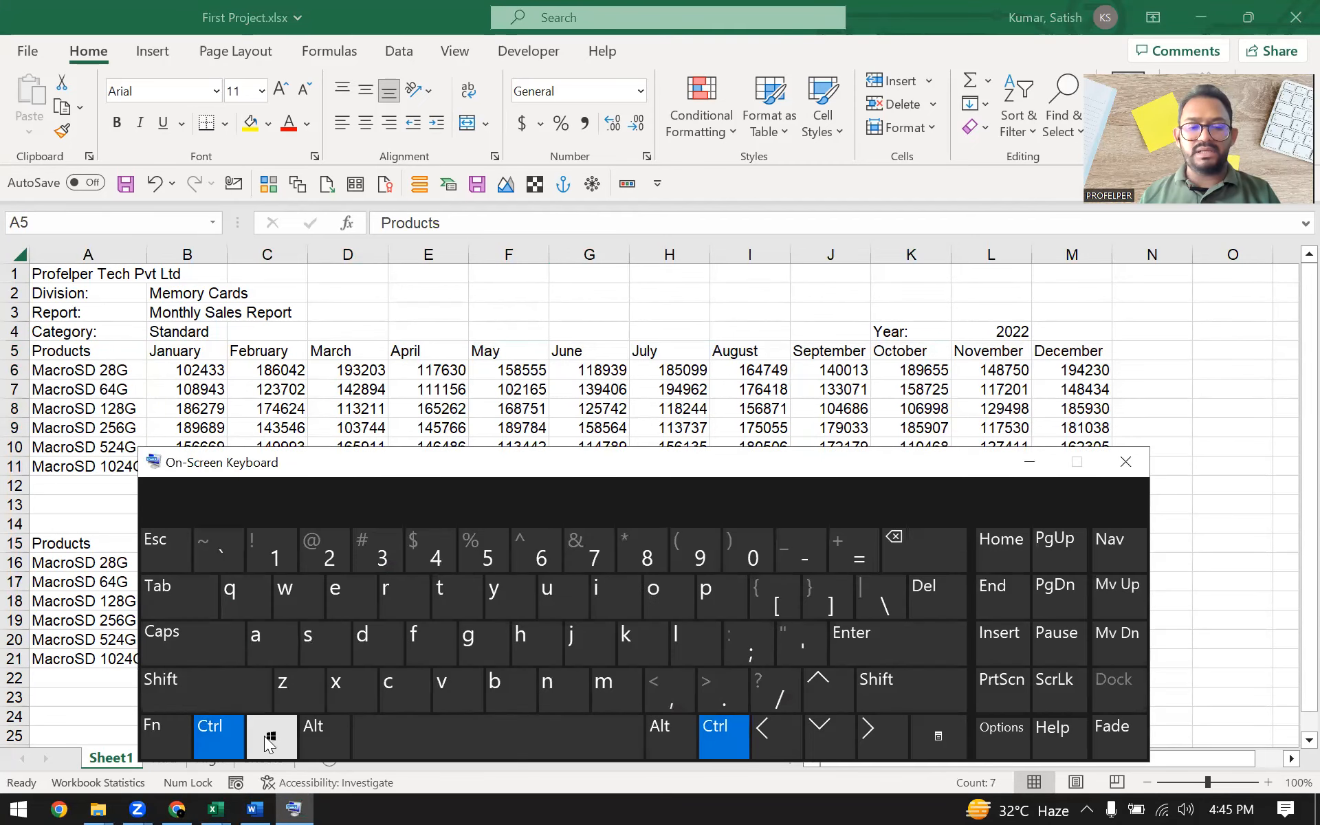
{"action": "left_click", "coordinate": [1029, 463]}
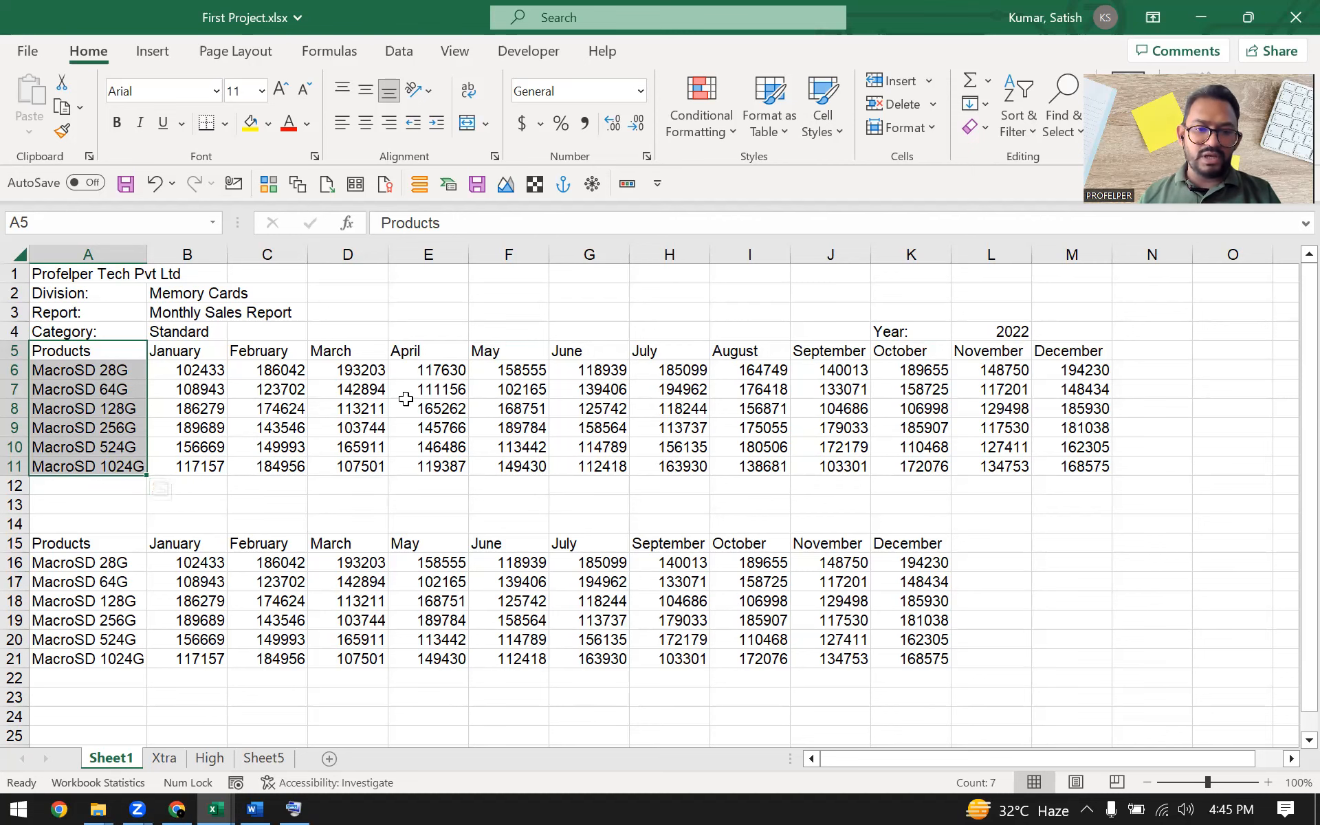
Add the April and August columns, rows 5 to 11, to the existing selection
{"action": "left_click_drag", "start_coordinate": [428, 348], "coordinate": [428, 468]}
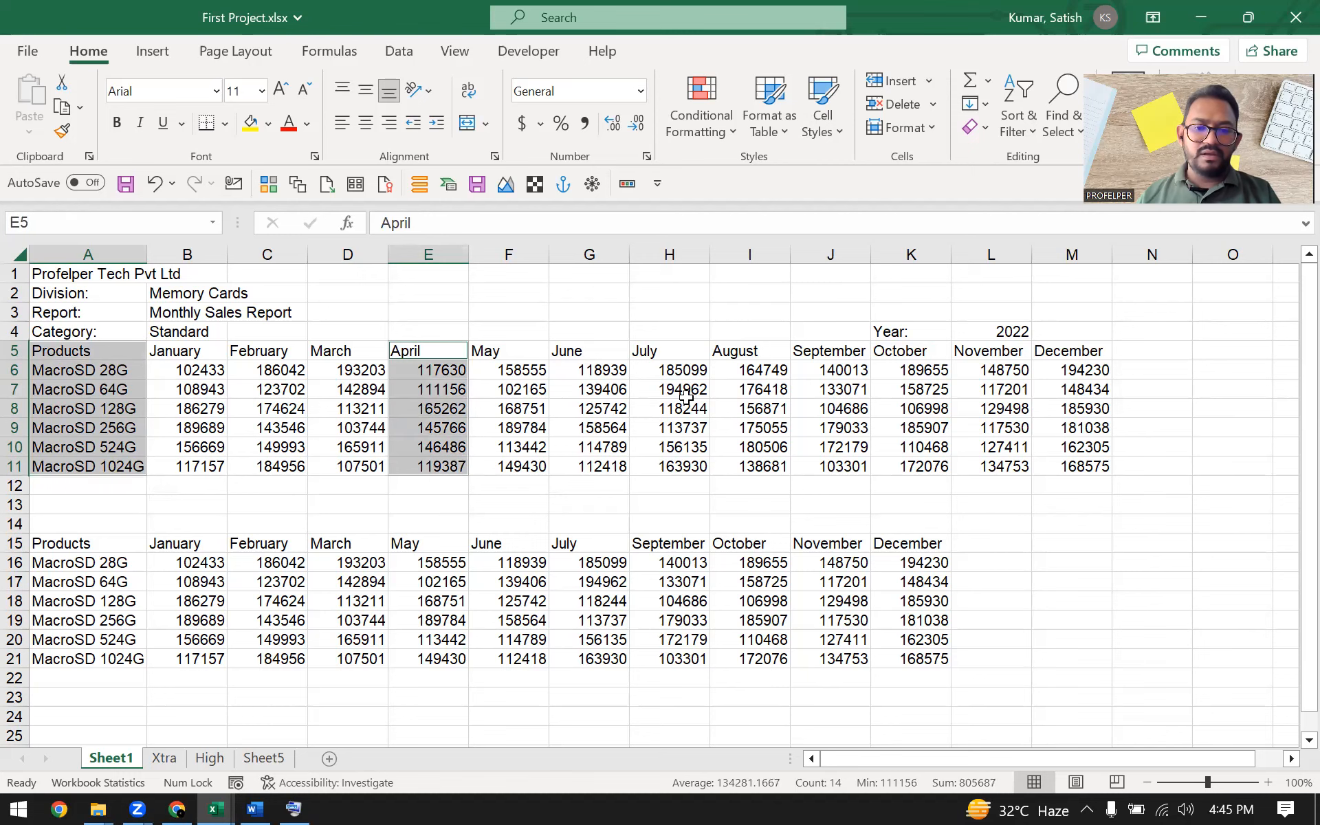
{"action": "left_click_drag", "start_coordinate": [748, 346], "coordinate": [753, 464]}
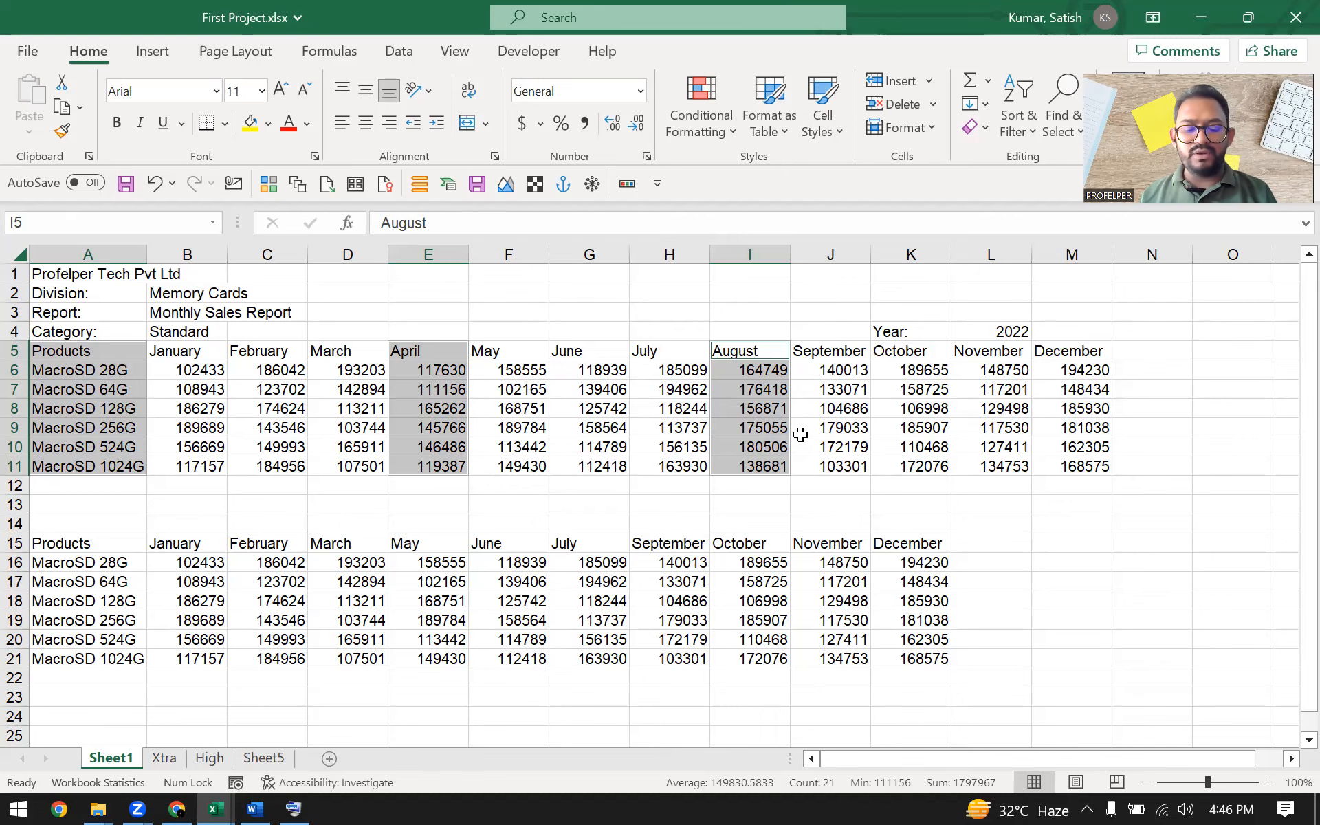
{"action": "left_click", "coordinate": [293, 809]}
{"action": "left_click", "coordinate": [227, 733]}
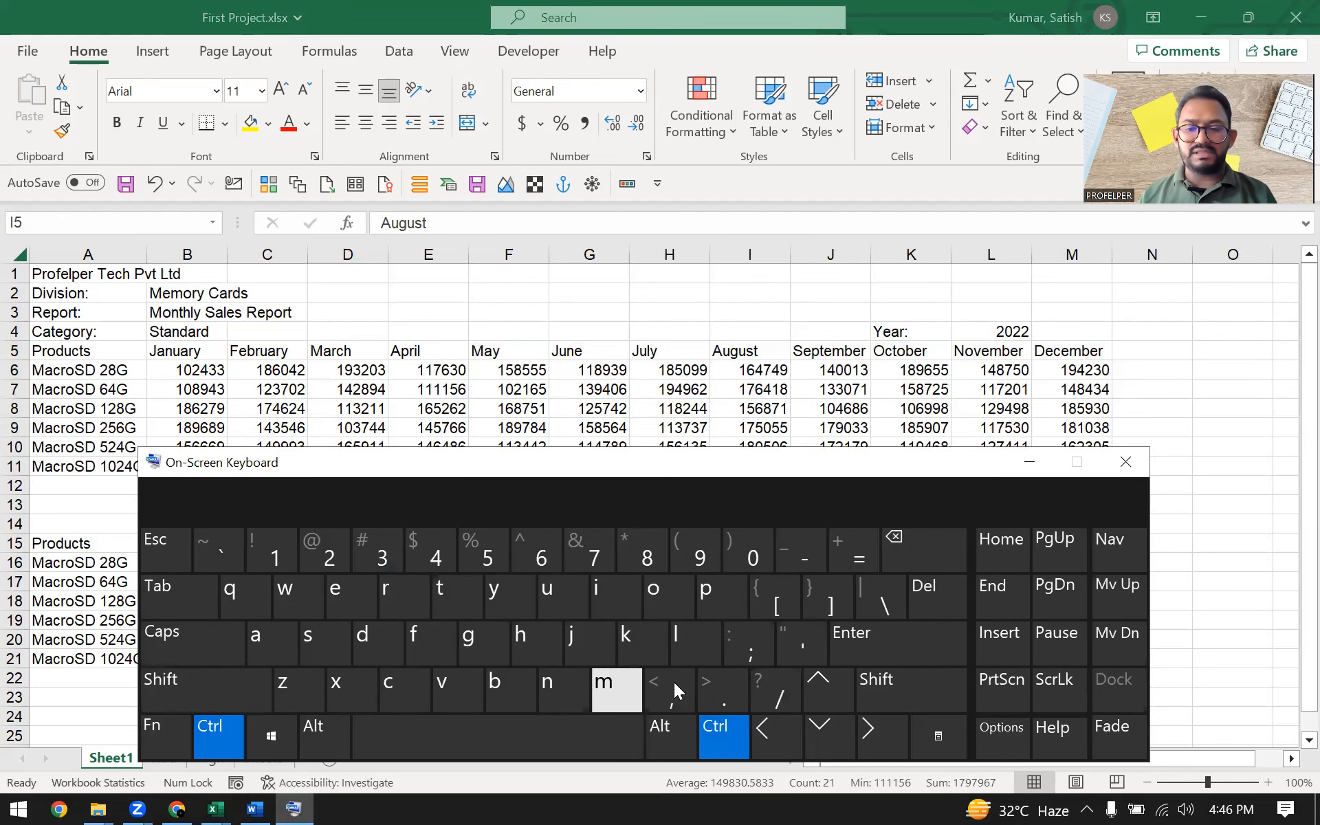
Copy the Products, April and August selection and paste it starting at cell A24
{"action": "left_click", "coordinate": [1028, 464]}
{"action": "key", "text": "ctrl+c"}
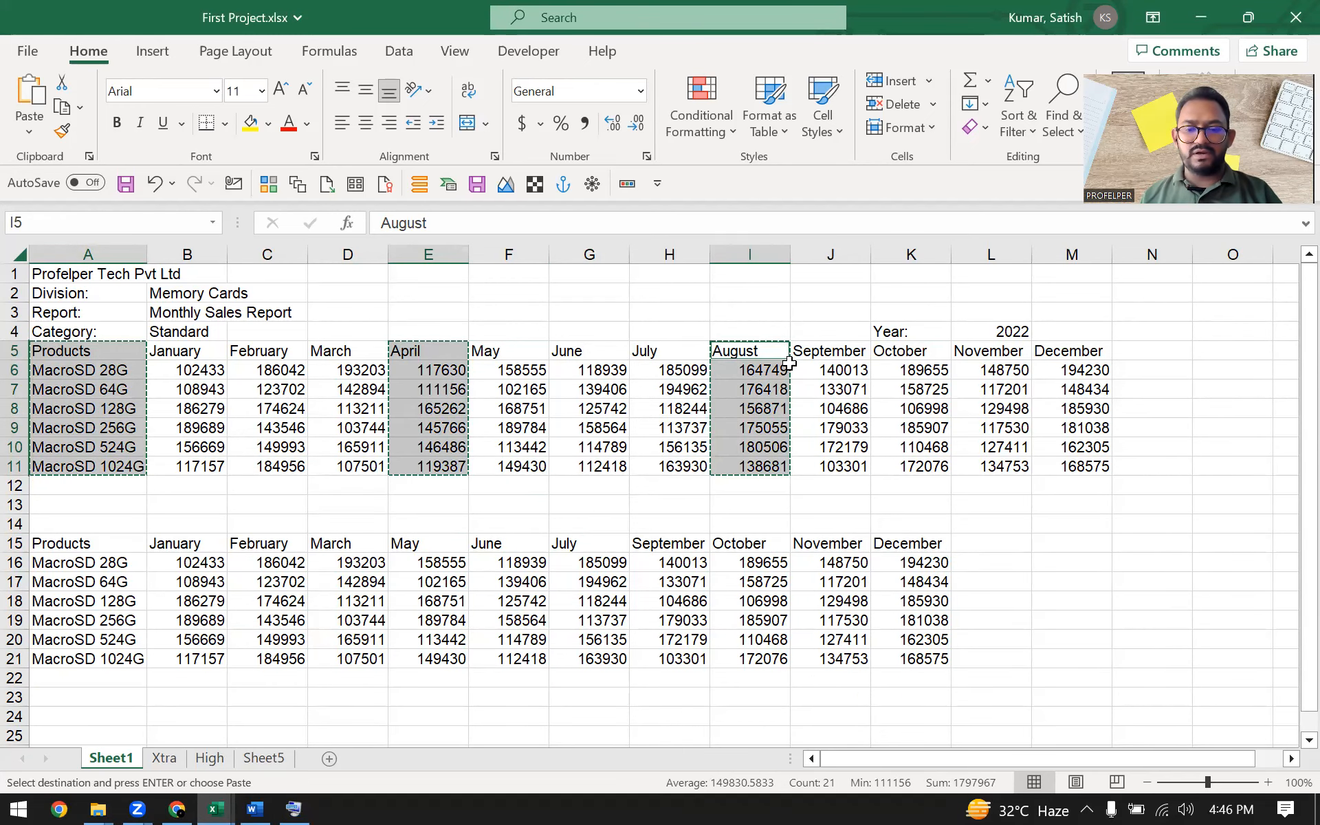
{"action": "scroll", "coordinate": [767, 395], "scroll_direction": "down", "scroll_amount": 2}
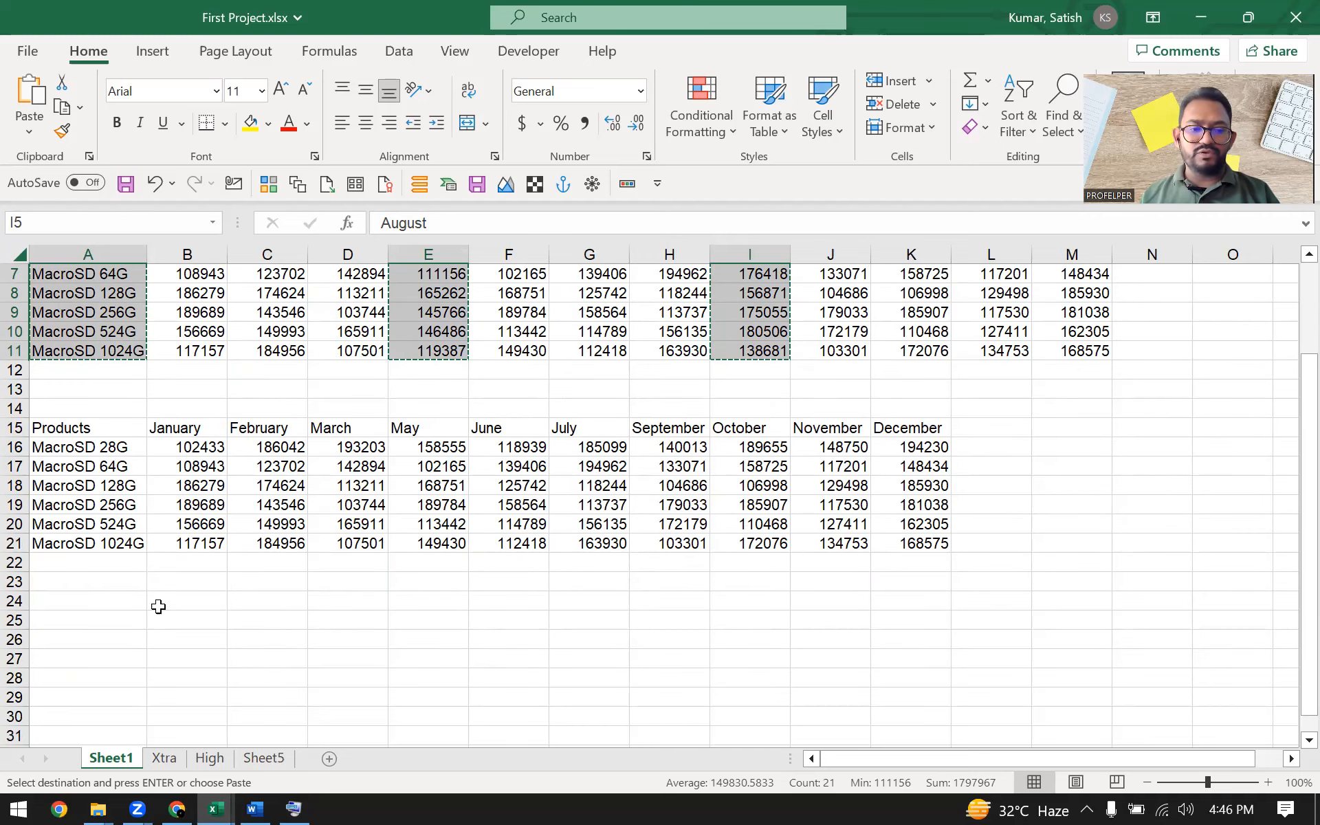
{"action": "left_click", "coordinate": [98, 608]}
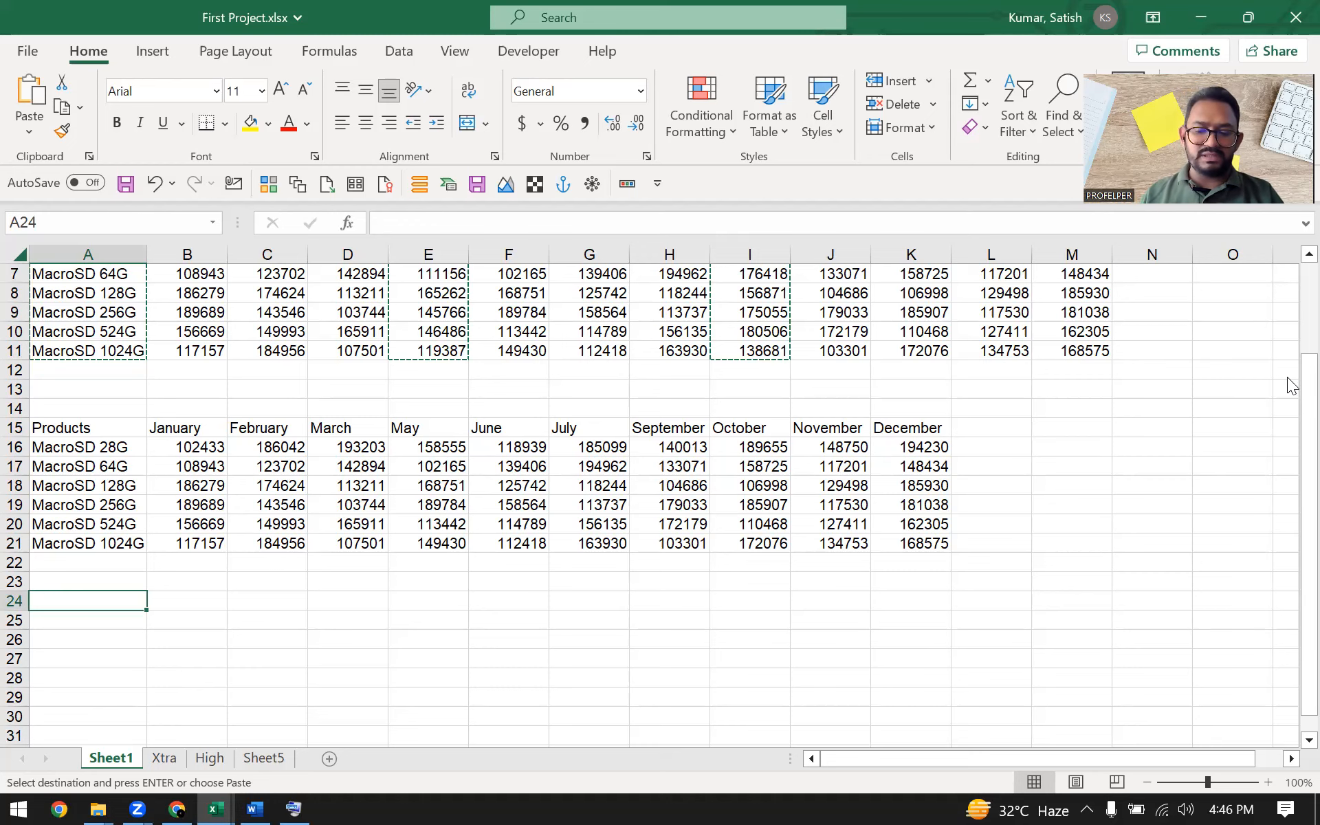
{"action": "key", "text": "Return"}
Compare the pasted Products, April and August table with the original monthly data
{"action": "scroll", "coordinate": [521, 656], "scroll_direction": "up", "scroll_amount": 2}
{"action": "scroll", "coordinate": [521, 656], "scroll_direction": "down", "scroll_amount": 2}
{"action": "scroll", "coordinate": [522, 656], "scroll_direction": "down", "scroll_amount": 2}
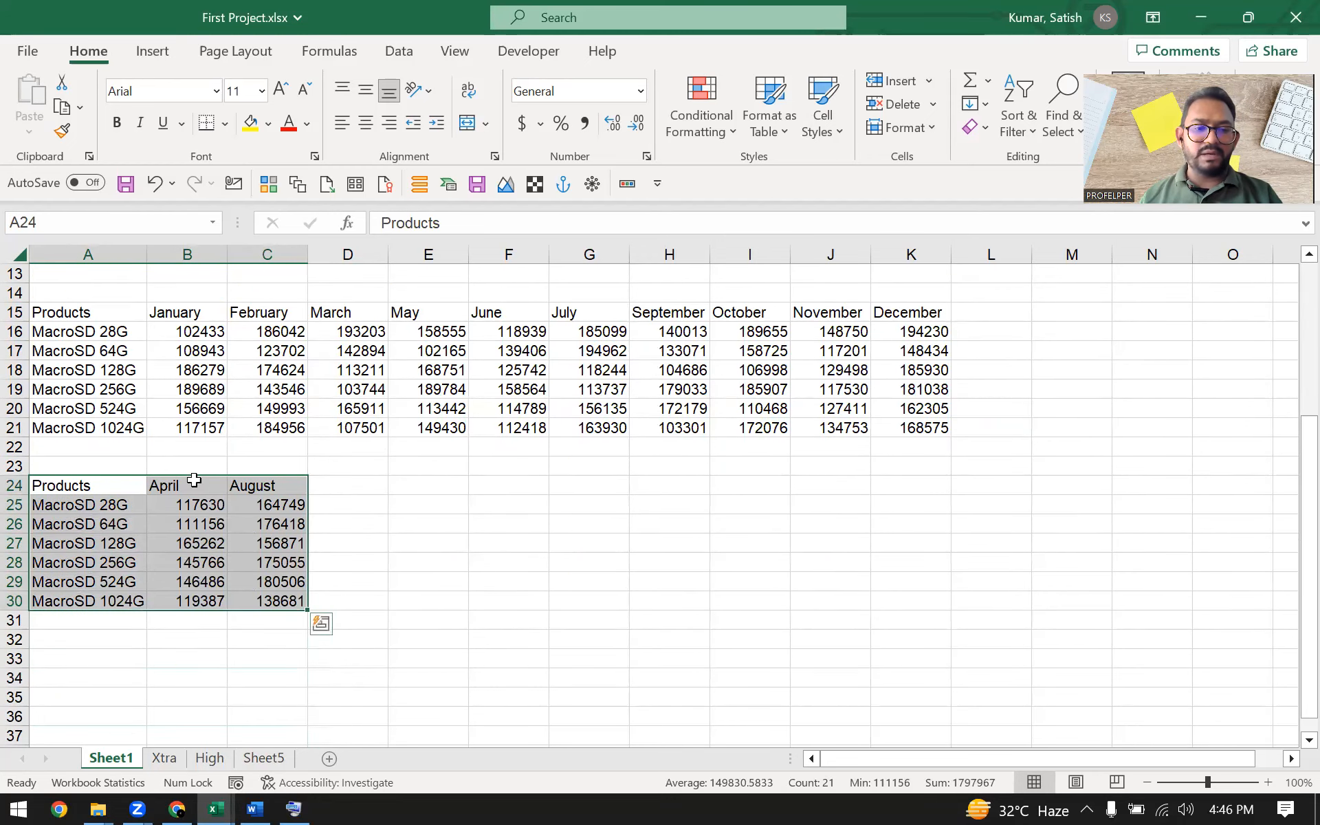
{"action": "left_click_drag", "start_coordinate": [260, 483], "coordinate": [87, 597]}
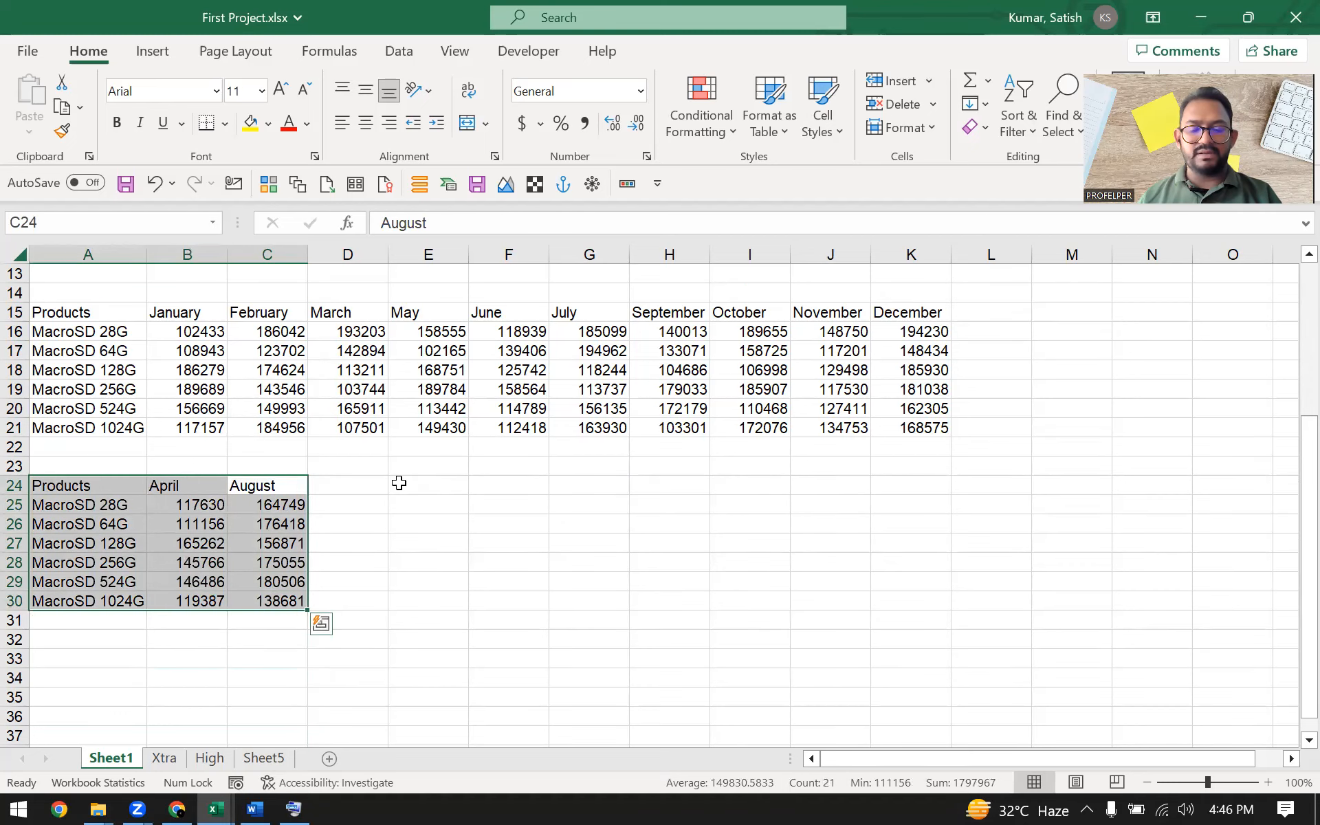
{"action": "scroll", "coordinate": [385, 462], "scroll_direction": "up", "scroll_amount": 3}
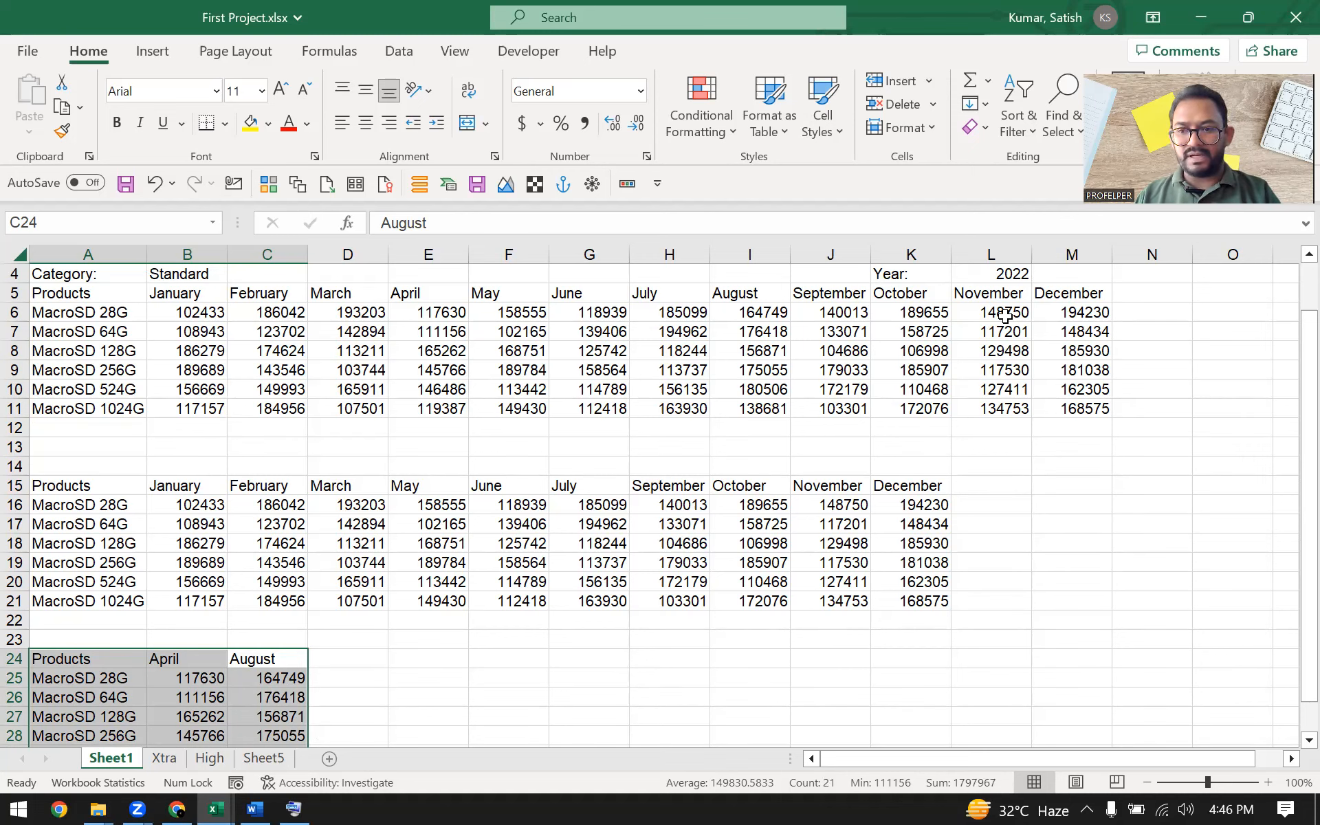
{"action": "scroll", "coordinate": [578, 440], "scroll_direction": "up", "scroll_amount": 1}
{"action": "left_click", "coordinate": [698, 468]}
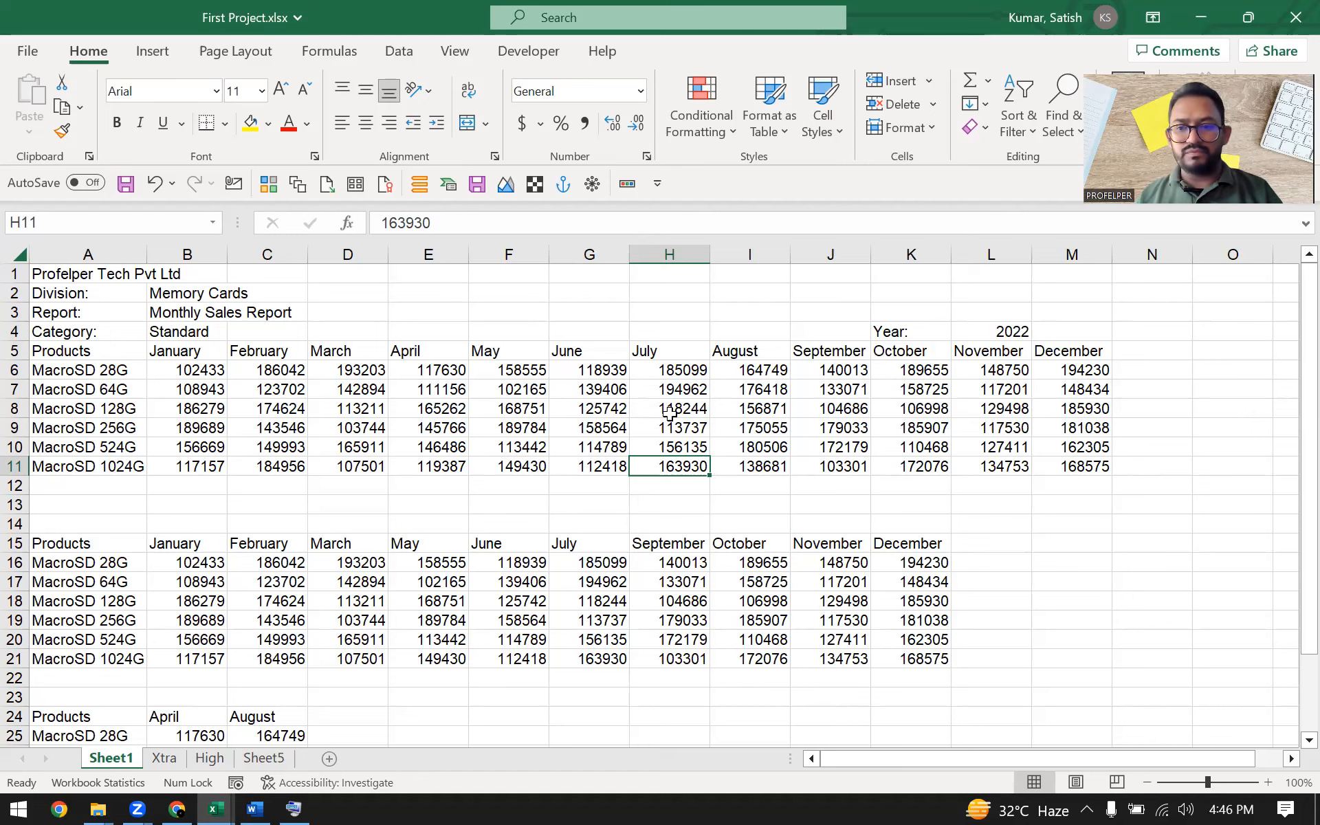
{"action": "left_click", "coordinate": [509, 412]}
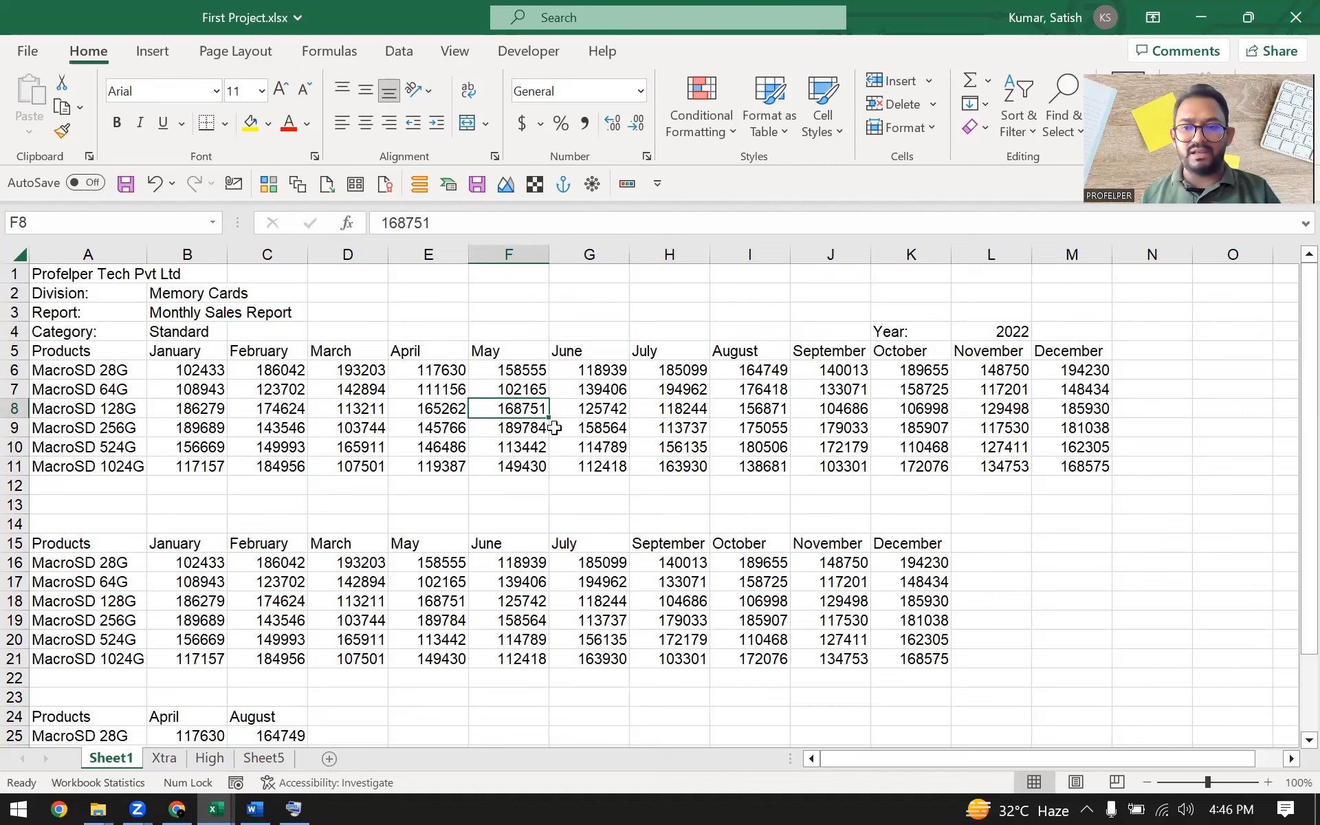
{"action": "left_click", "coordinate": [604, 425]}
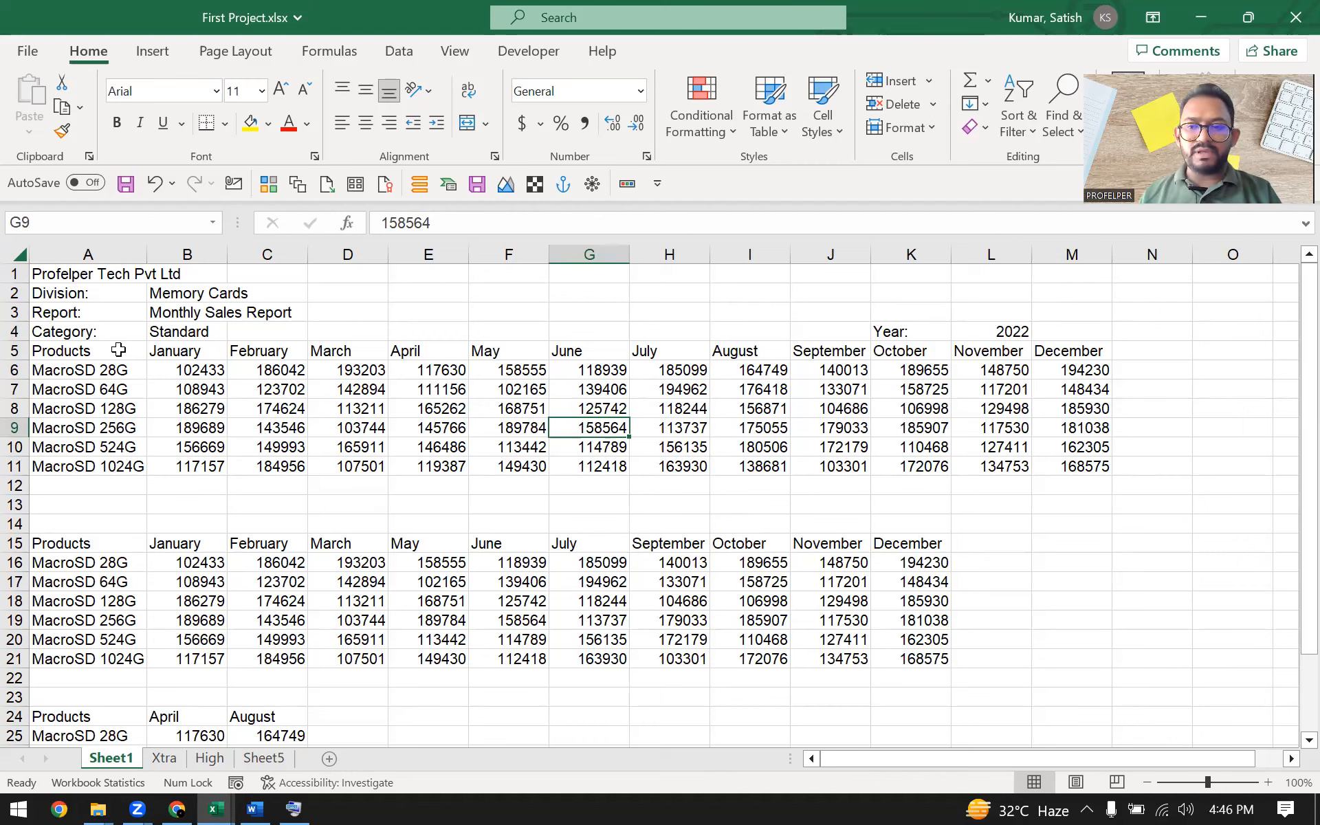
Try to cut the Products, February, May, August and October columns, rows 5 to 11, as one multiple selection
{"action": "left_click_drag", "start_coordinate": [118, 350], "coordinate": [130, 465]}
{"action": "left_click_drag", "start_coordinate": [297, 355], "coordinate": [275, 468]}
{"action": "left_click_drag", "start_coordinate": [520, 345], "coordinate": [524, 469]}
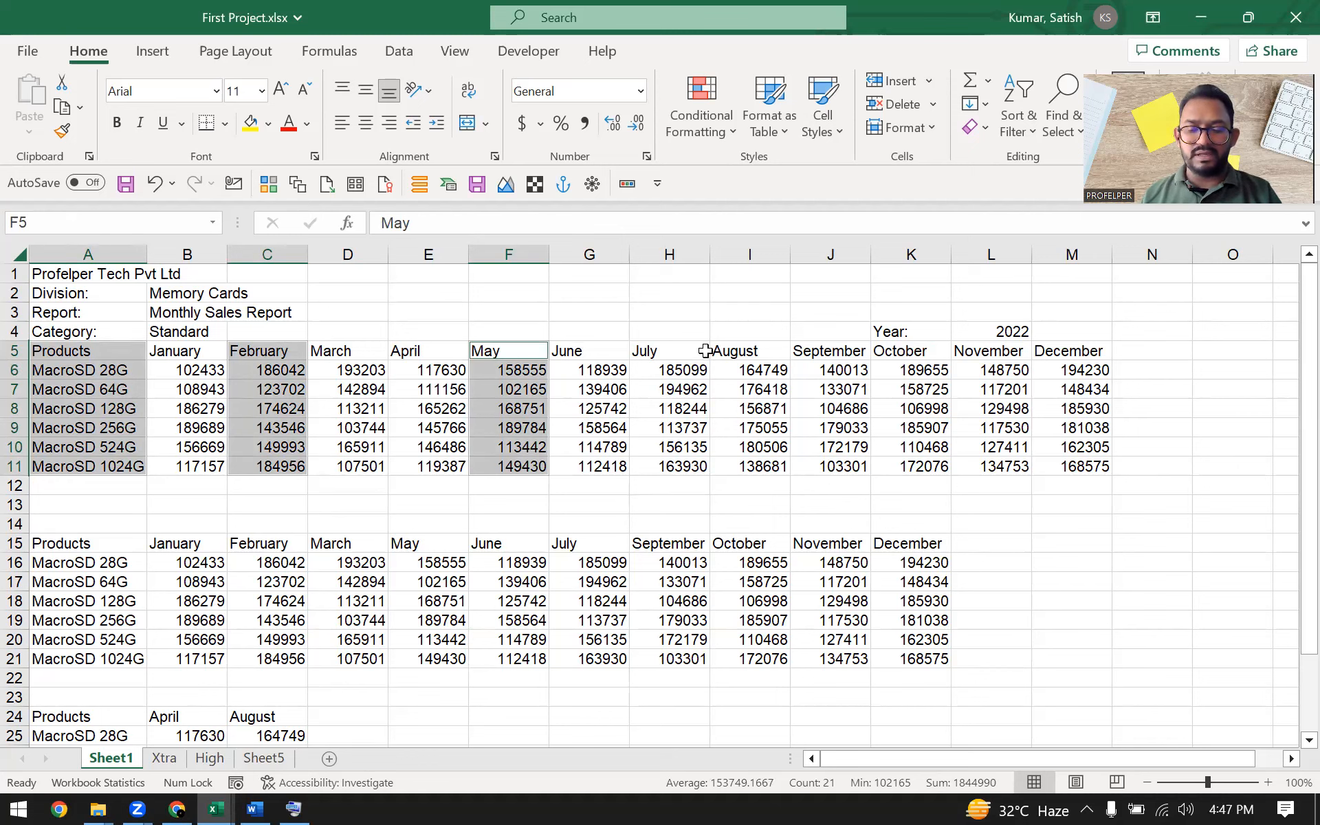
{"action": "left_click_drag", "start_coordinate": [764, 352], "coordinate": [762, 469]}
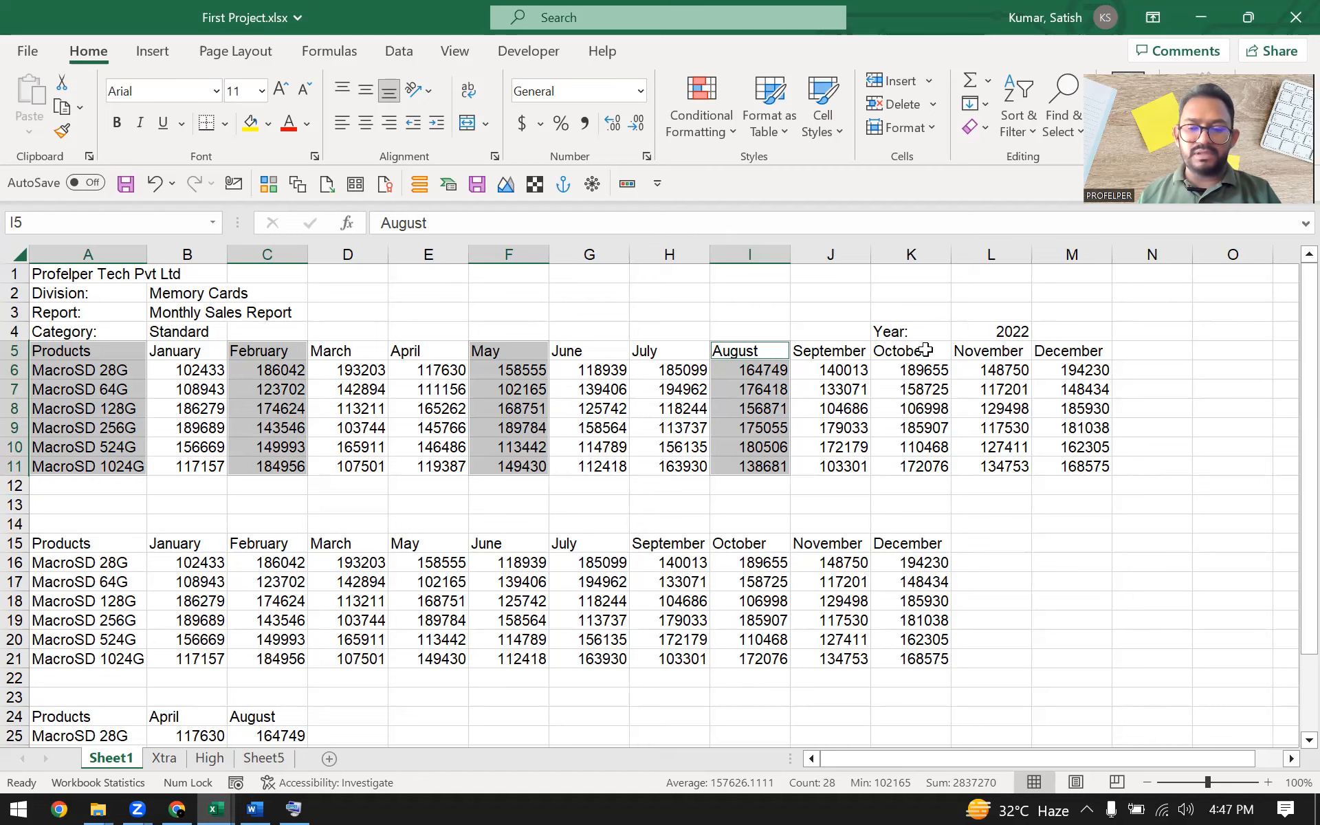
{"action": "left_click_drag", "start_coordinate": [925, 349], "coordinate": [925, 464]}
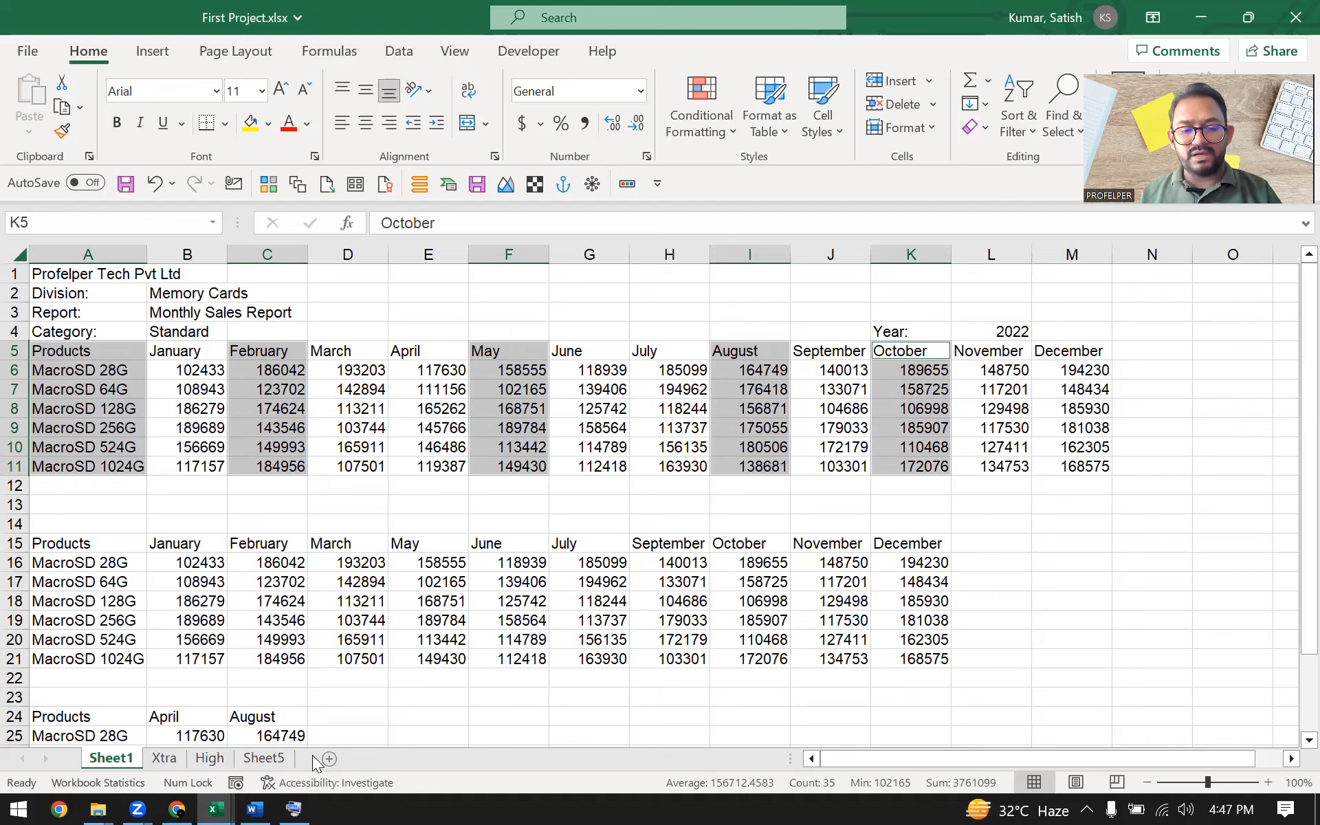
{"action": "key", "text": "ctrl+x"}
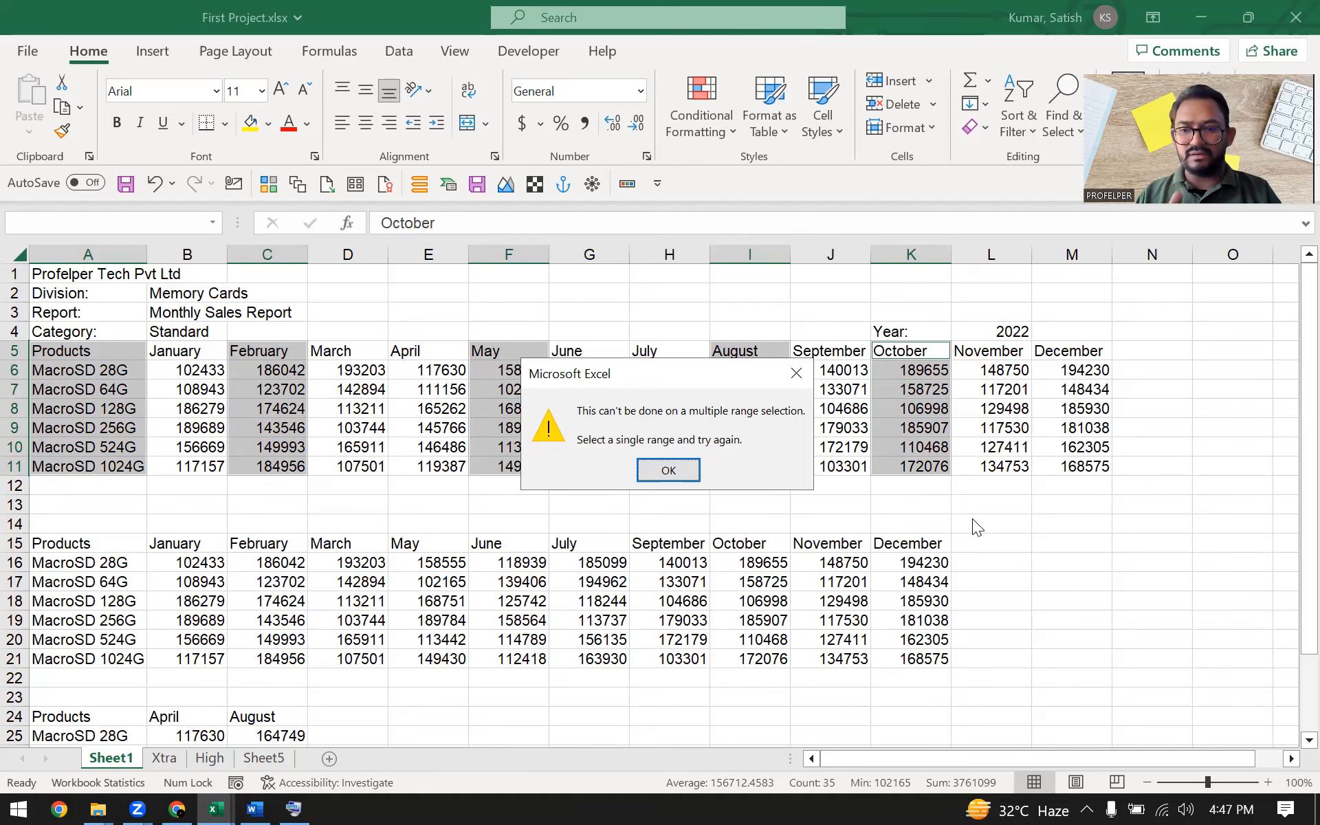
{"action": "left_click", "coordinate": [793, 375]}
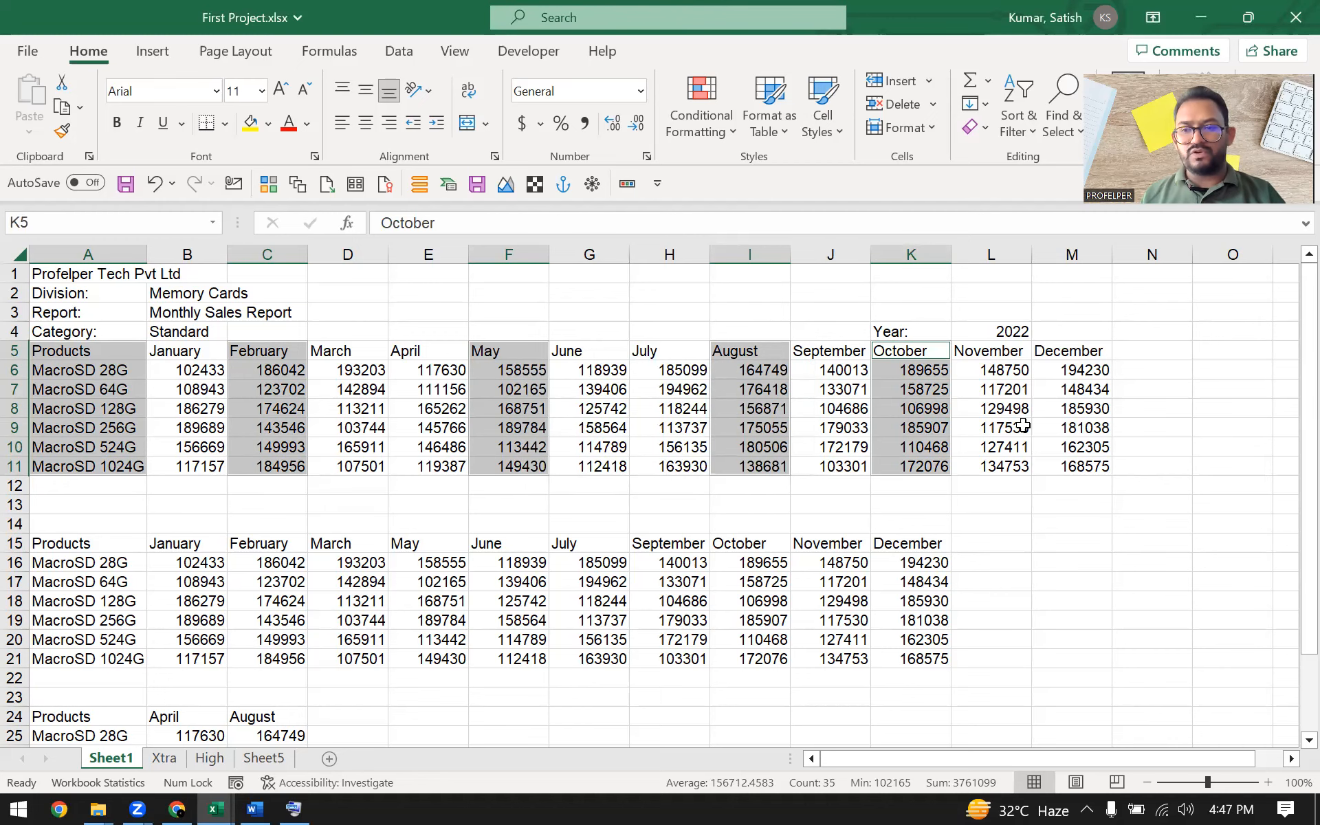
{"action": "left_click", "coordinate": [657, 370]}
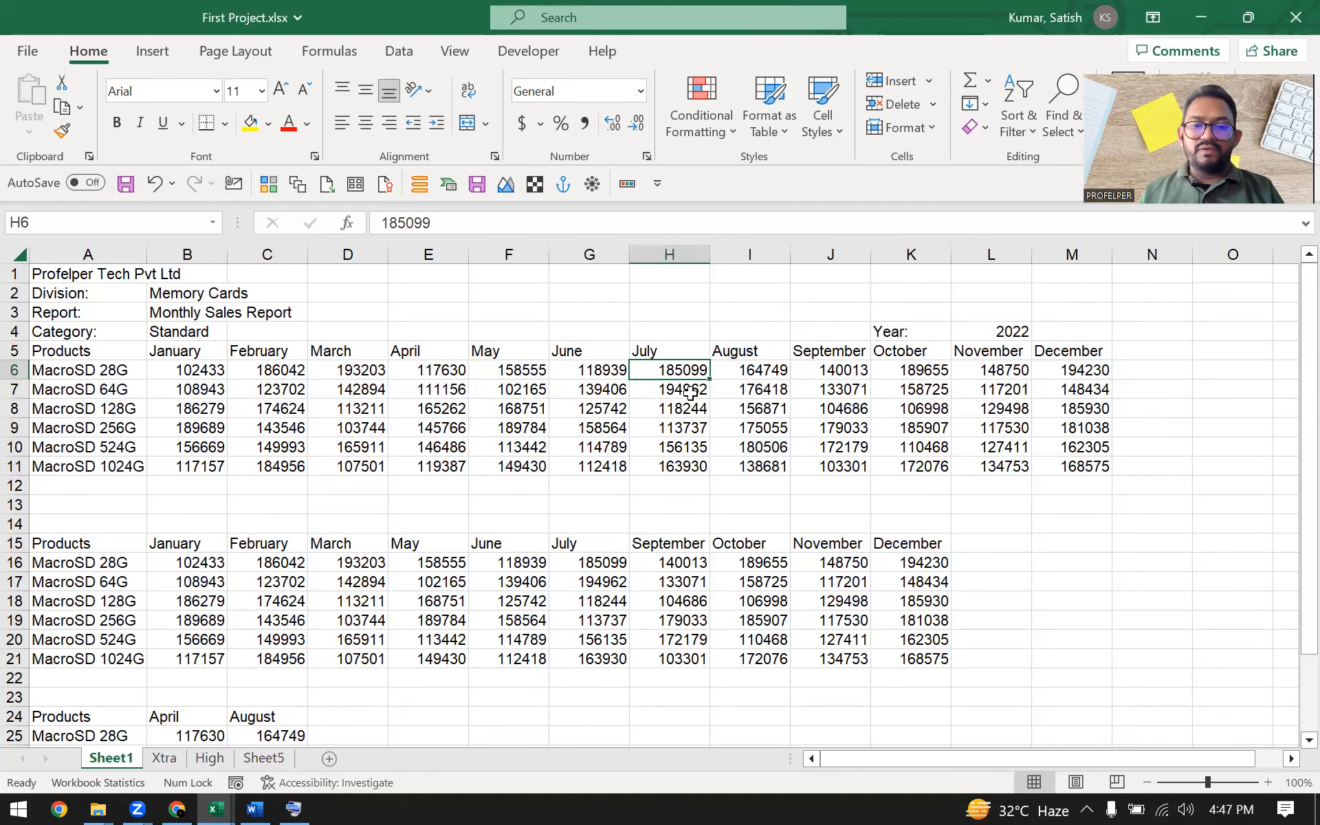
{"action": "left_click_drag", "start_coordinate": [509, 351], "coordinate": [517, 447]}
{"action": "left_click_drag", "start_coordinate": [66, 407], "coordinate": [1101, 407]}
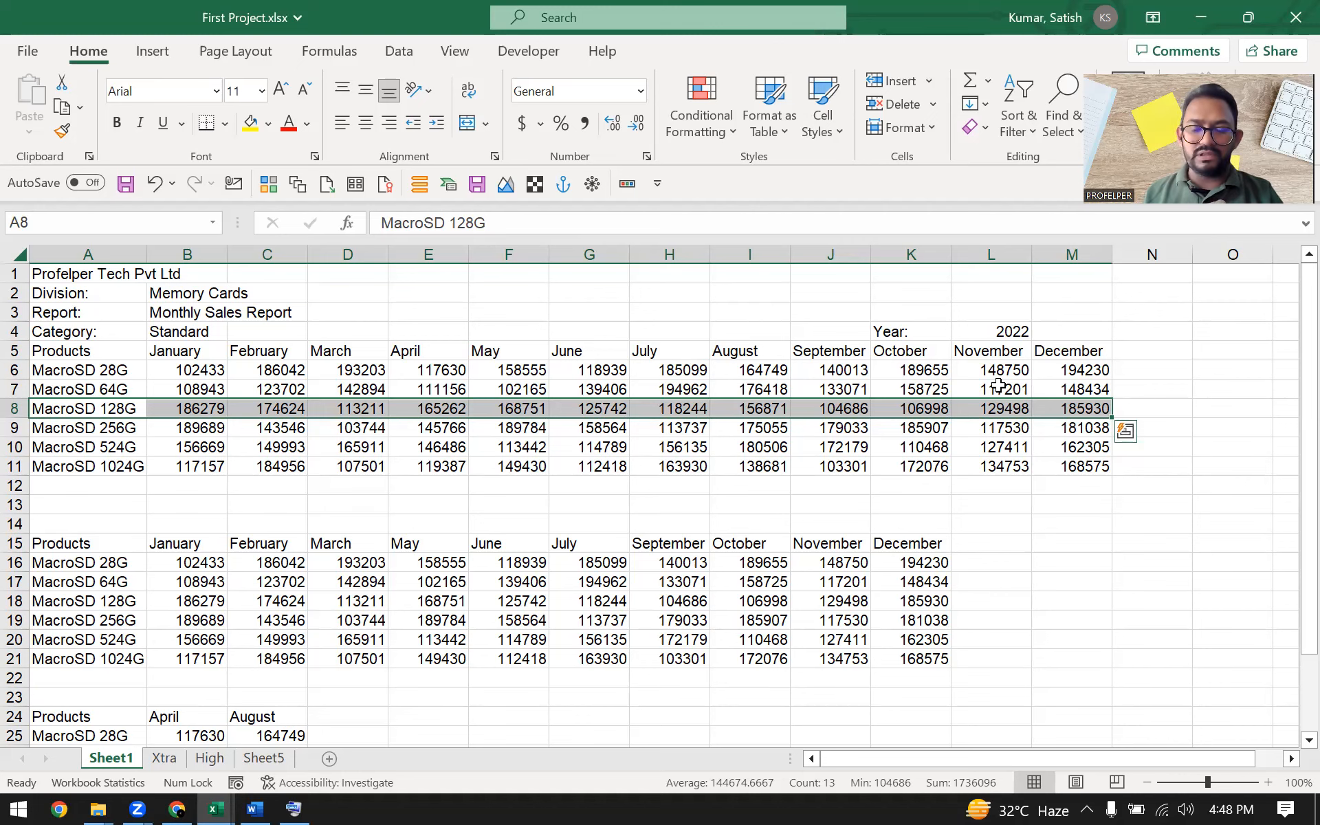
Select rows 5, 8 and 10 from column A to M together as a non-adjacent selection
{"action": "left_click_drag", "start_coordinate": [66, 351], "coordinate": [1057, 349]}
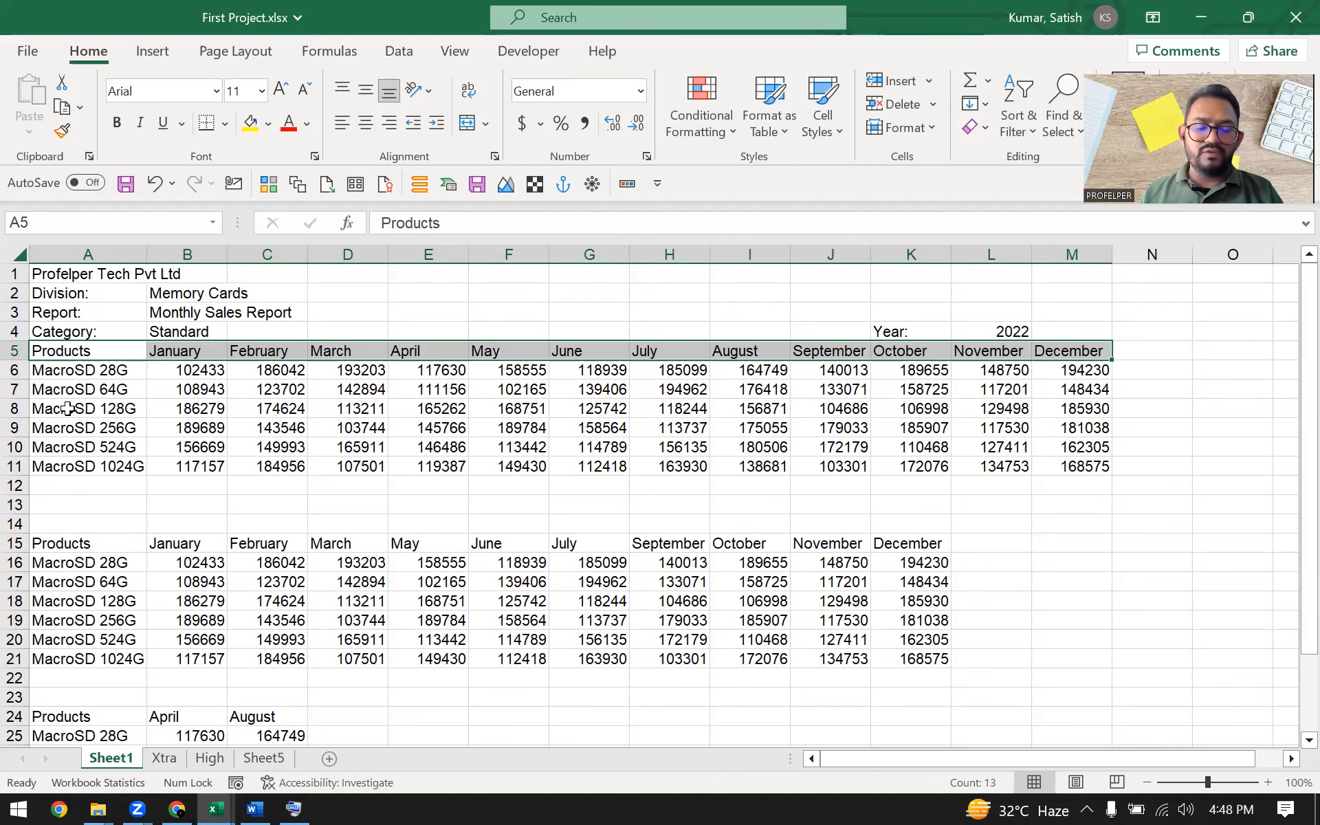
{"action": "left_click_drag", "start_coordinate": [62, 351], "coordinate": [1075, 352]}
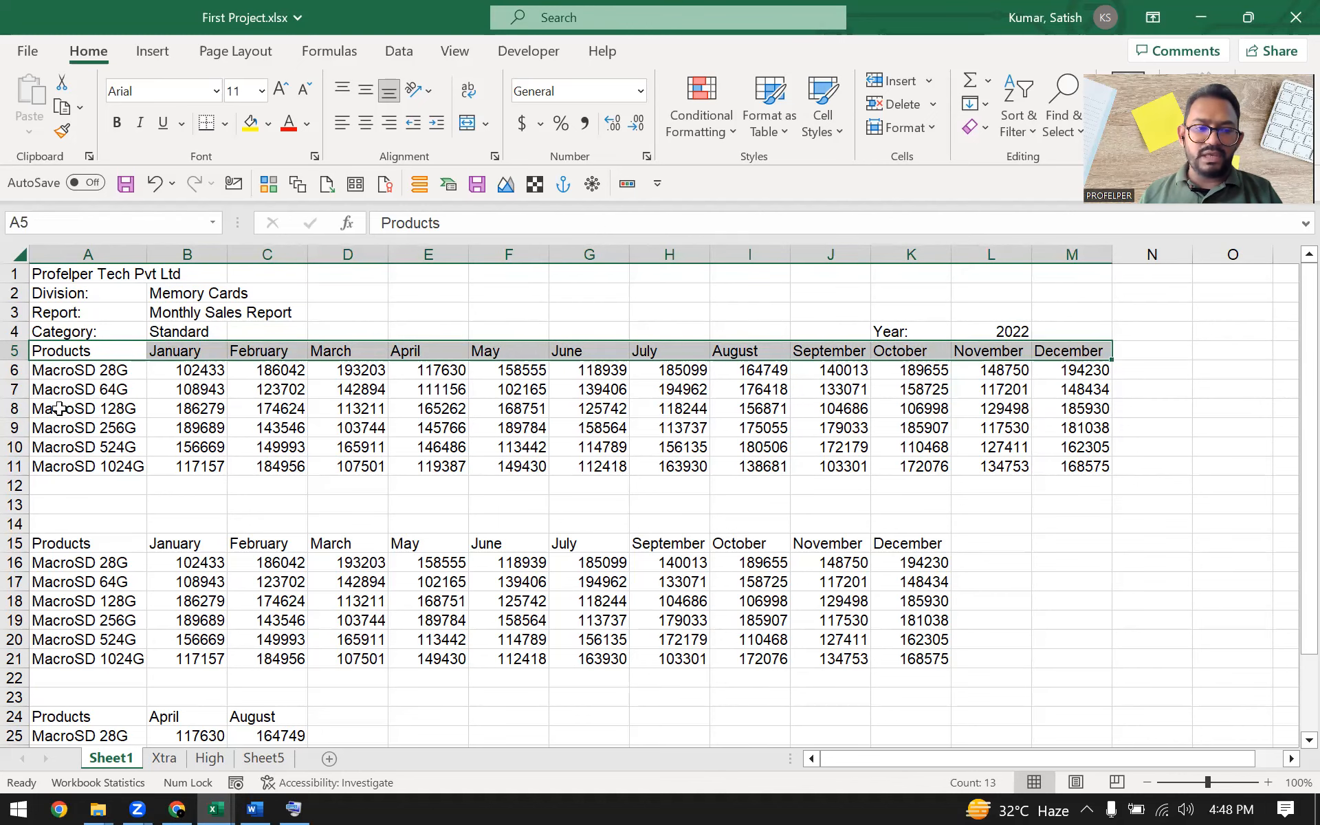
{"action": "left_click_drag", "start_coordinate": [60, 409], "coordinate": [1073, 406]}
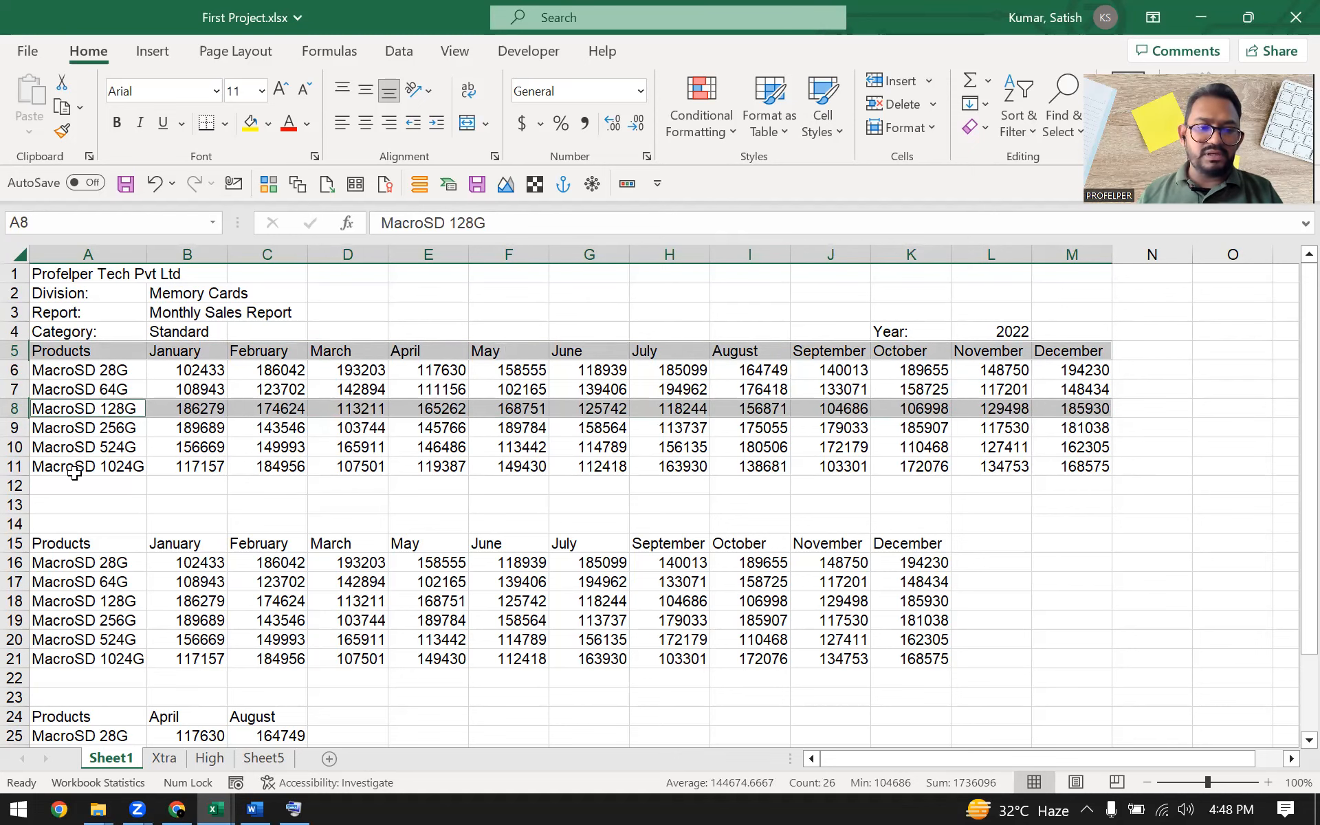
{"action": "left_click_drag", "start_coordinate": [61, 450], "coordinate": [1072, 450]}
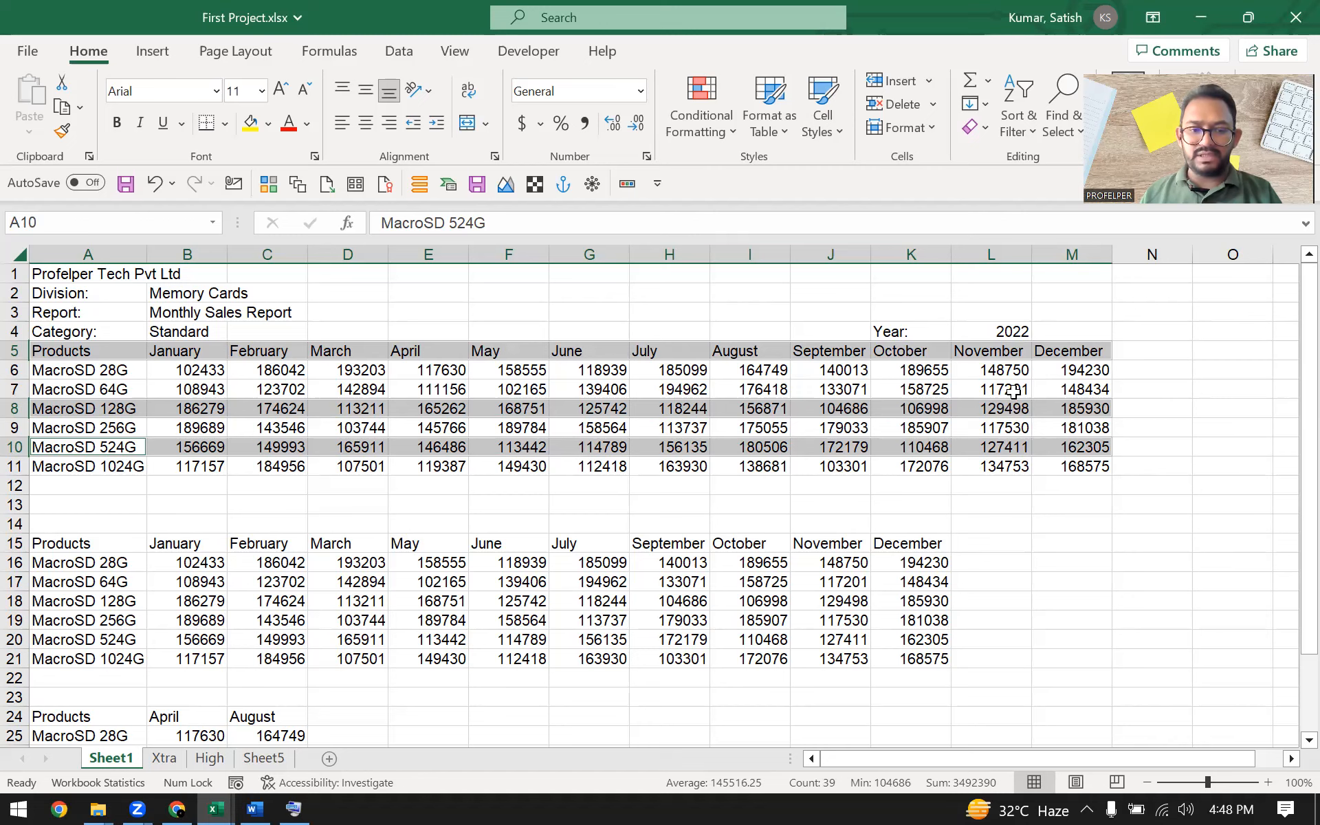
Copy the selected rows and paste them starting at cell A34
{"action": "key", "text": "ctrl+c"}
{"action": "scroll", "coordinate": [268, 553], "scroll_direction": "down", "scroll_amount": 8}
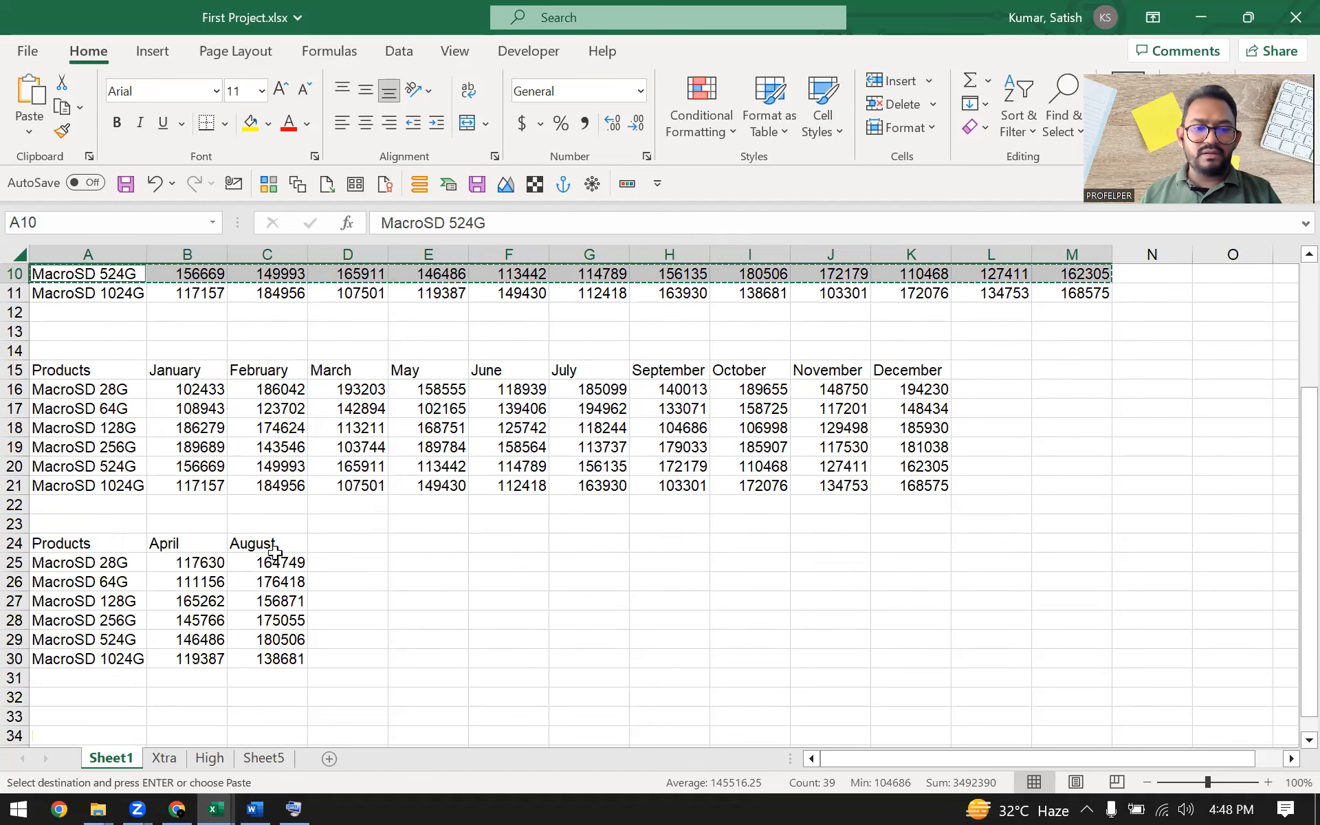
{"action": "left_click", "coordinate": [58, 444]}
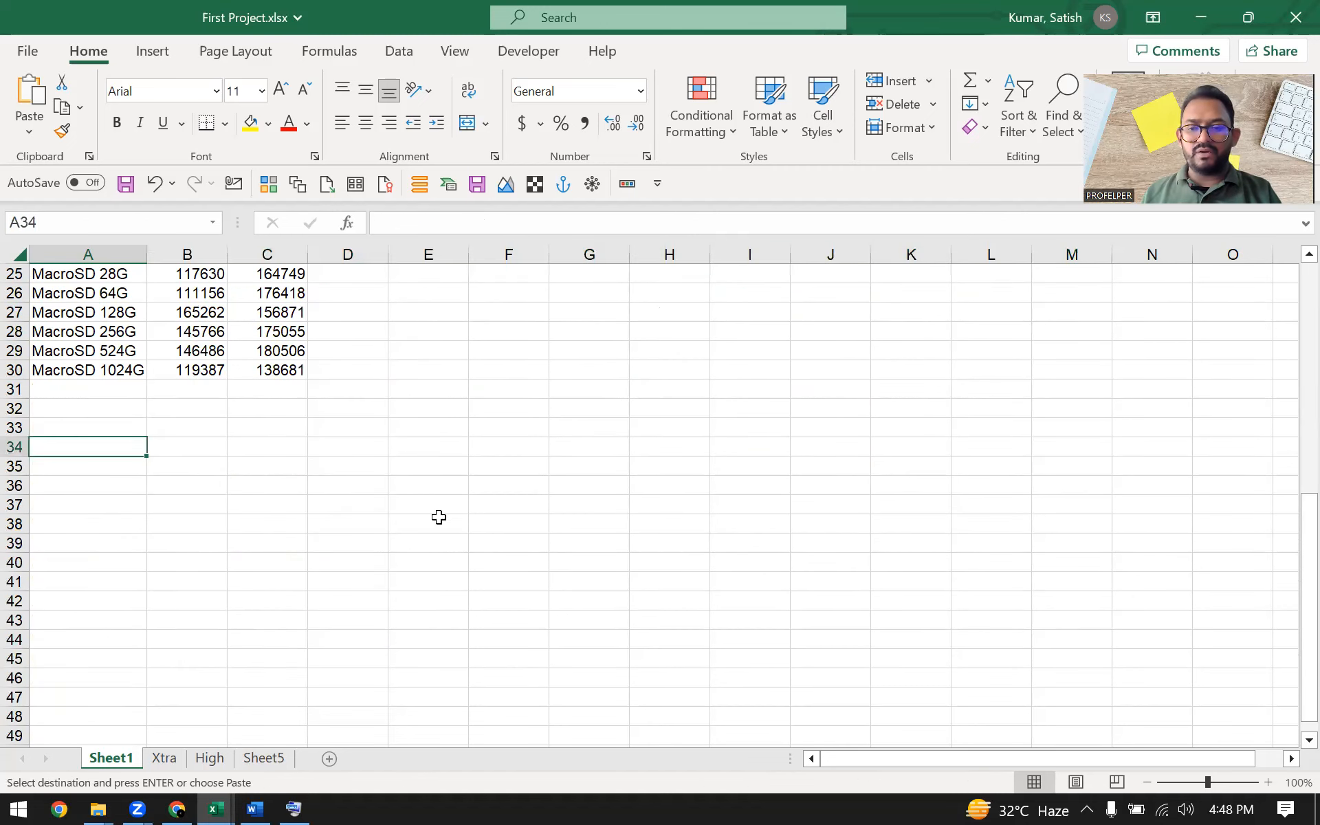
{"action": "key", "text": "ctrl+v"}
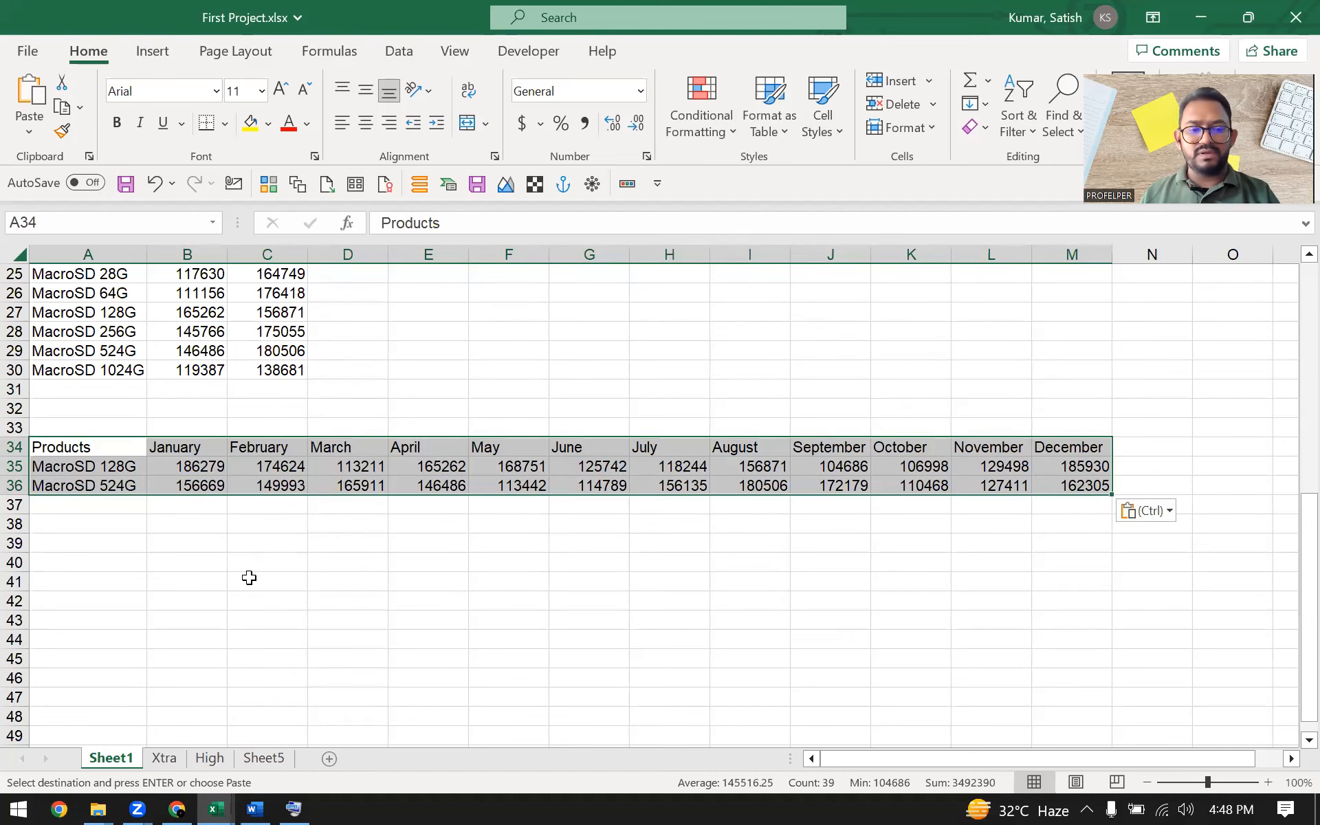
Compare the pasted rows with the original table and clear the copy marquee
{"action": "scroll", "coordinate": [233, 555], "scroll_direction": "up", "scroll_amount": 8}
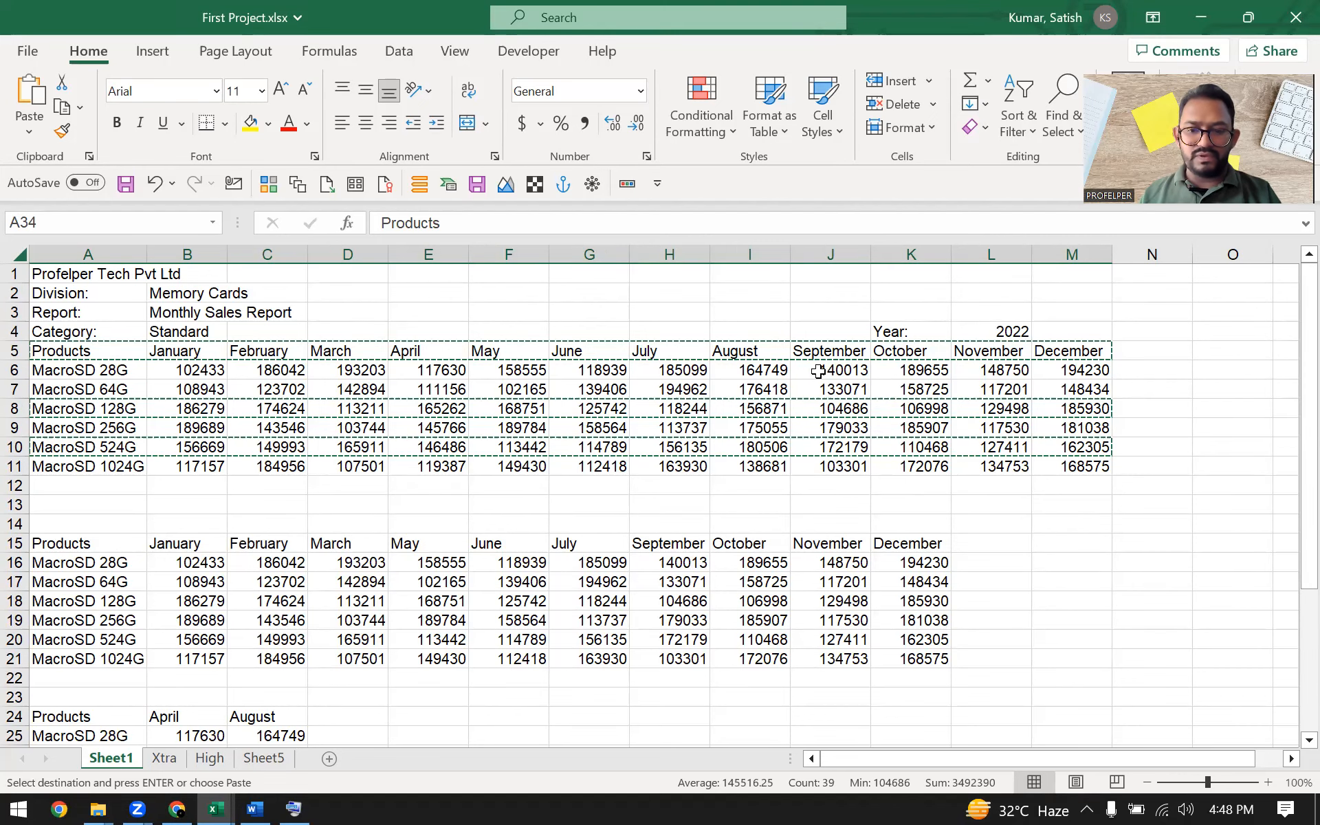
{"action": "scroll", "coordinate": [834, 457], "scroll_direction": "down", "scroll_amount": 5}
{"action": "scroll", "coordinate": [835, 459], "scroll_direction": "down", "scroll_amount": 1}
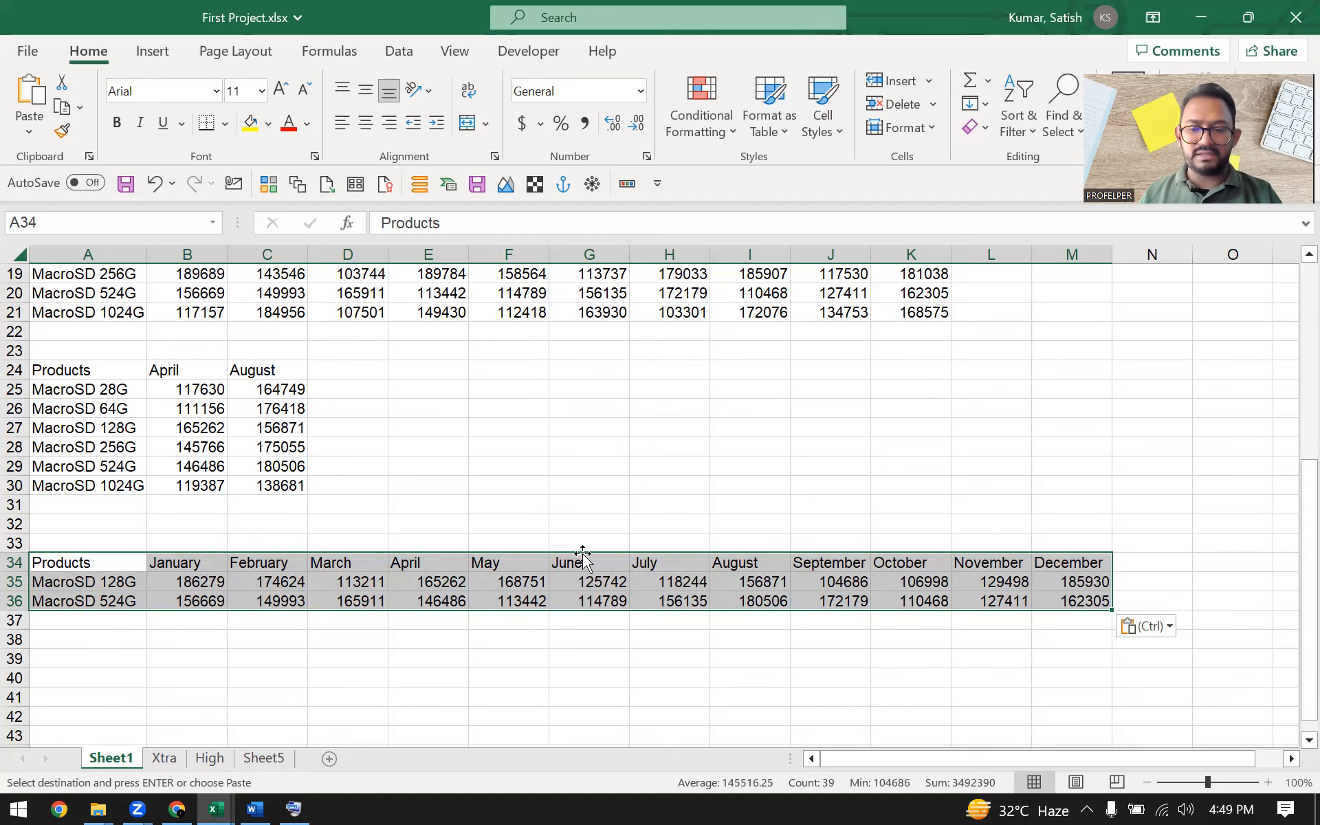
{"action": "scroll", "coordinate": [582, 554], "scroll_direction": "up", "scroll_amount": 4}
{"action": "scroll", "coordinate": [581, 553], "scroll_direction": "up", "scroll_amount": 2}
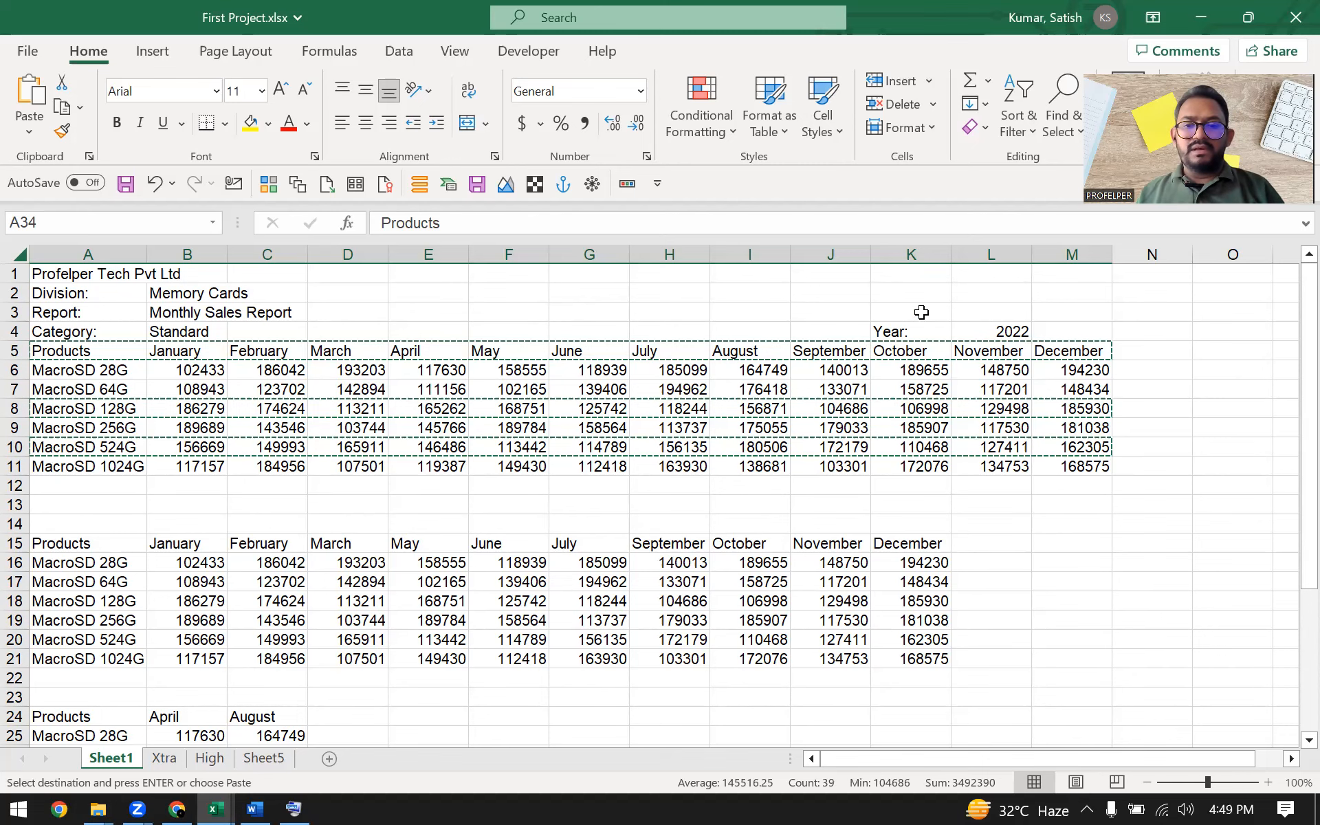
{"action": "left_click", "coordinate": [715, 391]}
{"action": "left_click", "coordinate": [615, 425]}
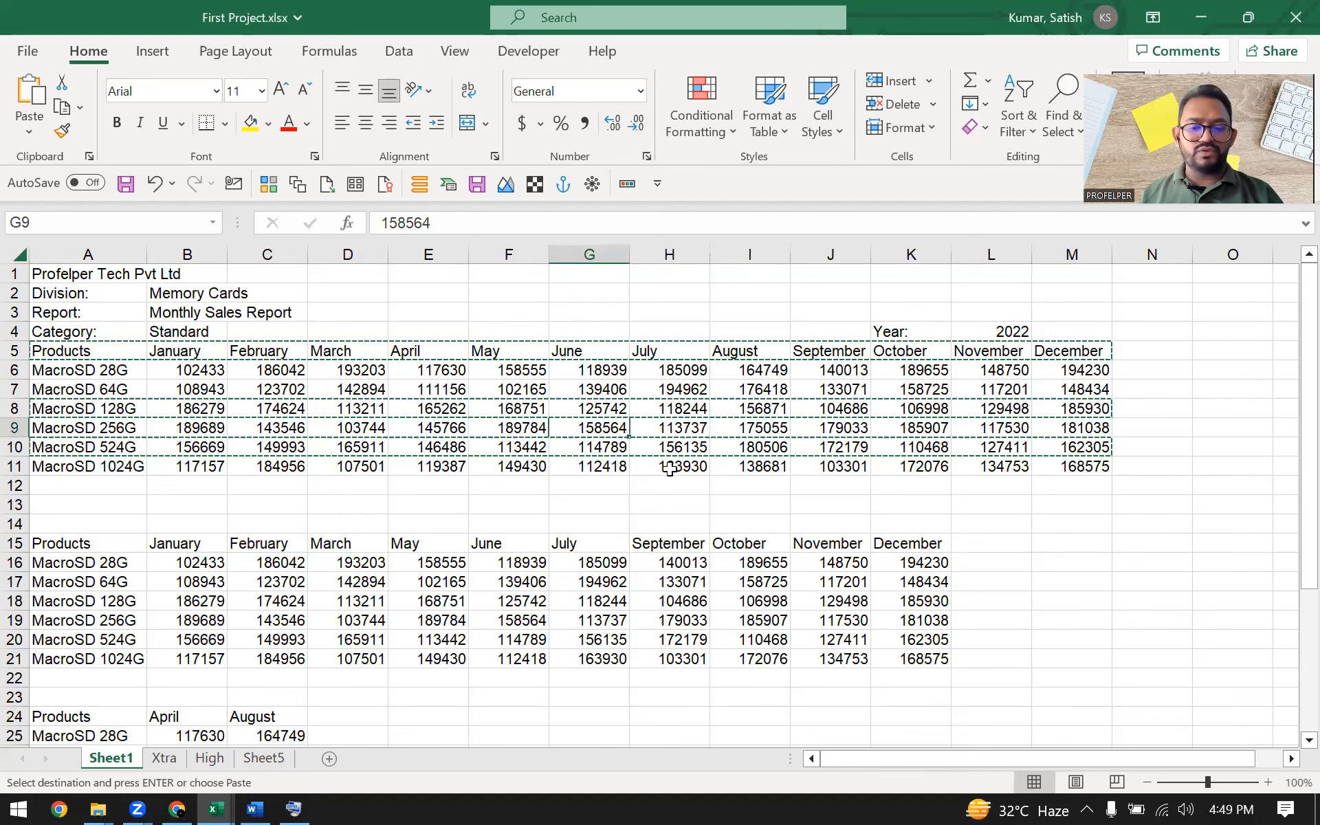
{"action": "left_click", "coordinate": [594, 372]}
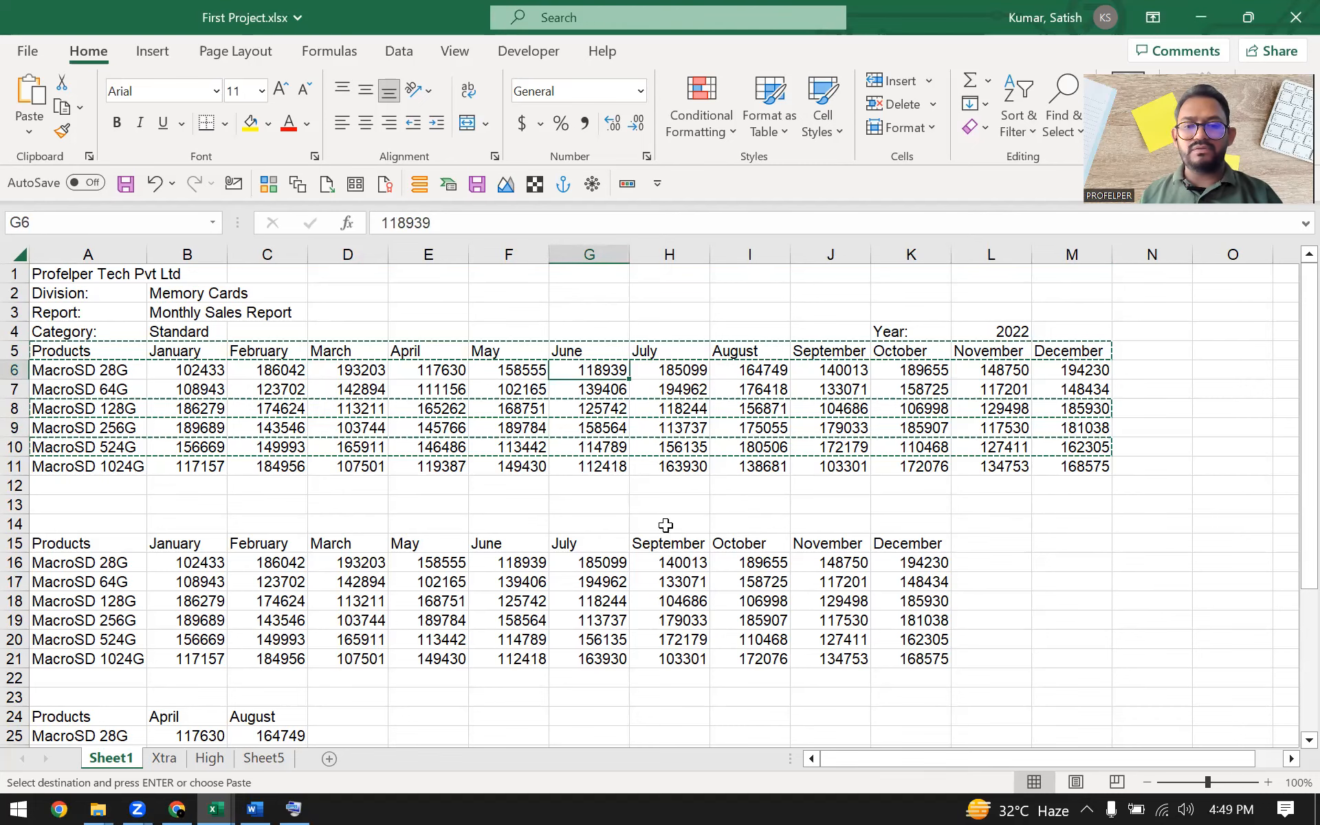
{"action": "key", "text": "Escape"}
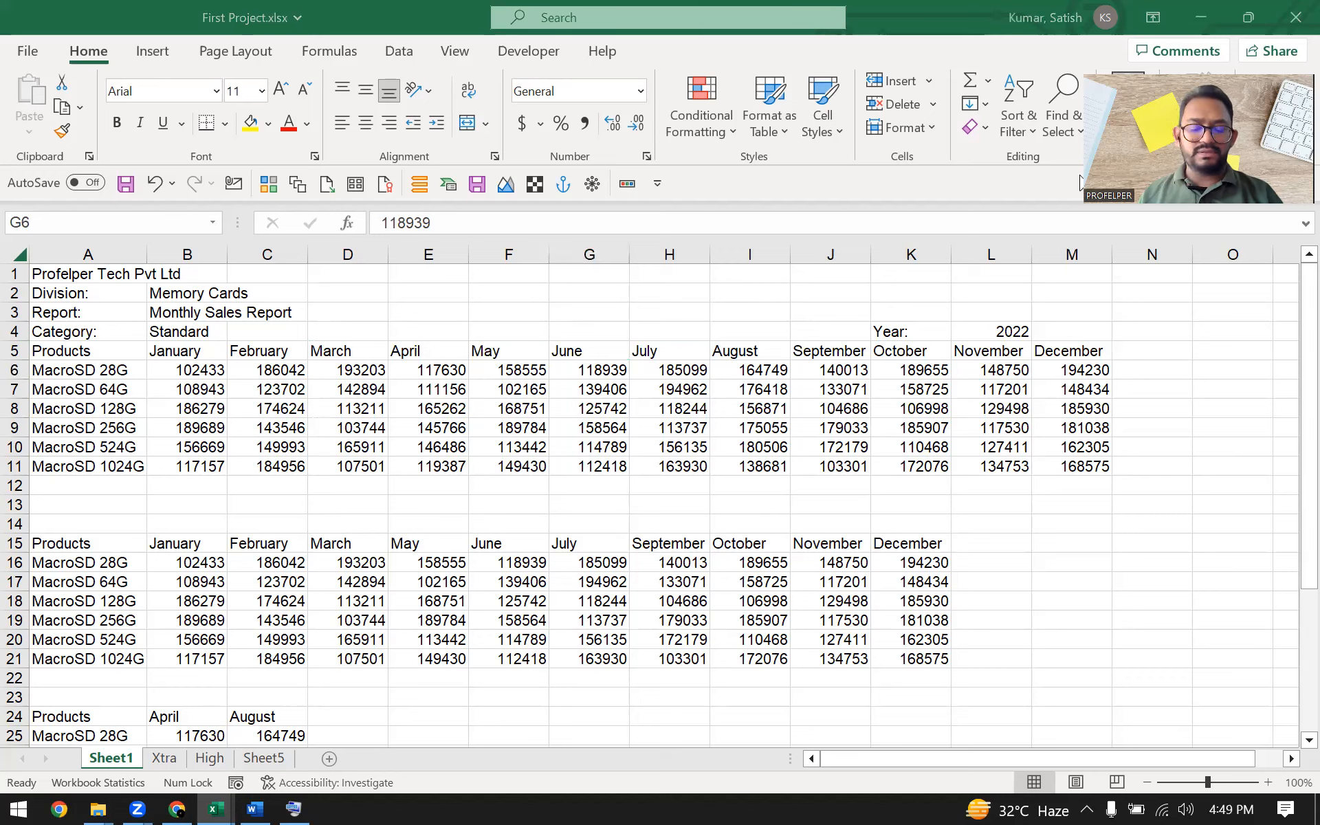